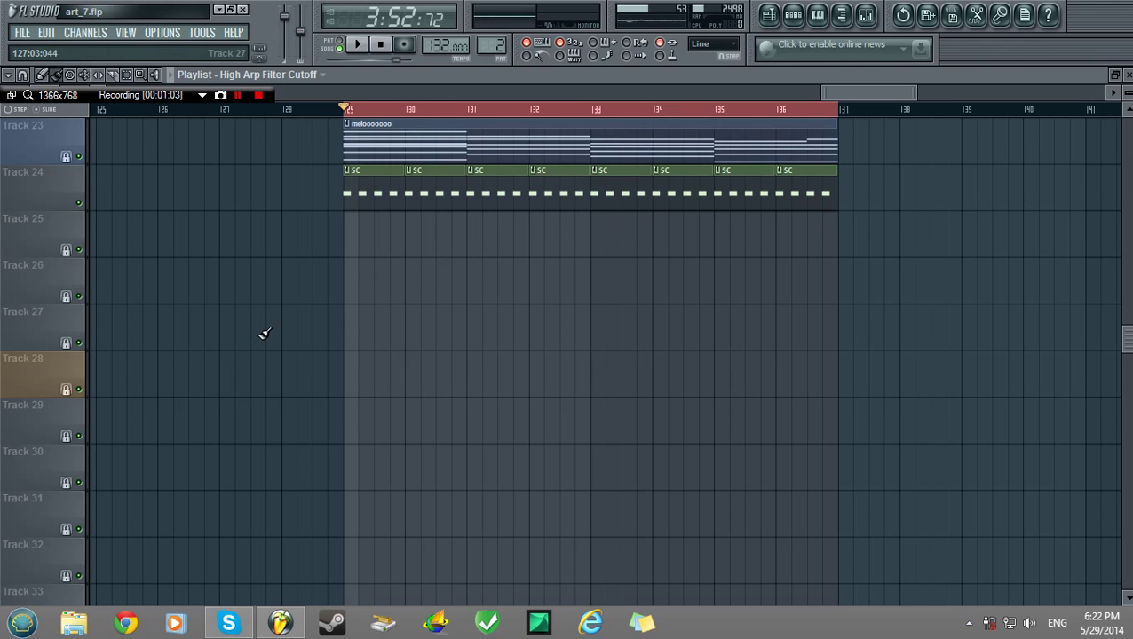
# - Examine the volume envelope in the SC channel's instrument settings, then close the settings
pyautogui.press('F6')
pyautogui.scroll(-5, 132, 465)
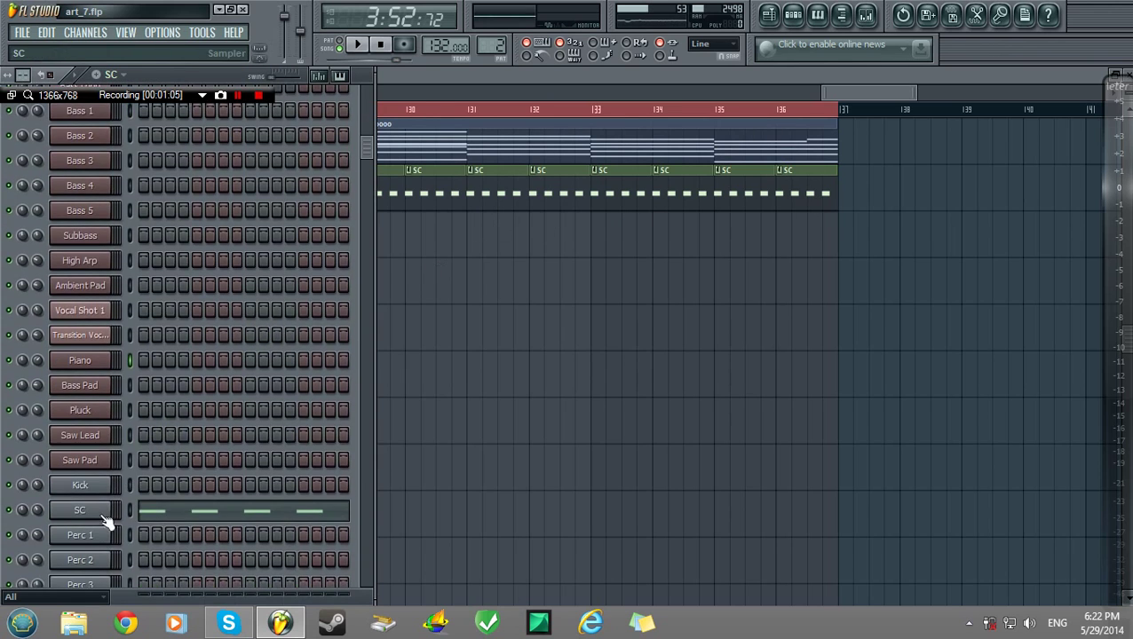
pyautogui.click(101, 515)
pyautogui.click(591, 164)
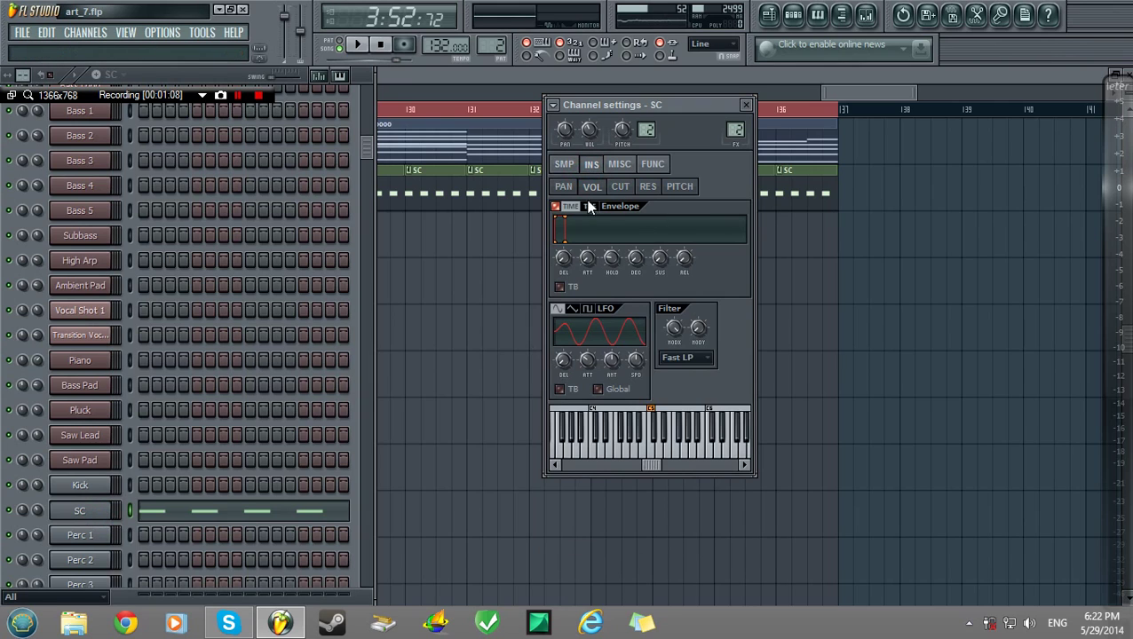
pyautogui.click(746, 107)
pyautogui.press('F6')
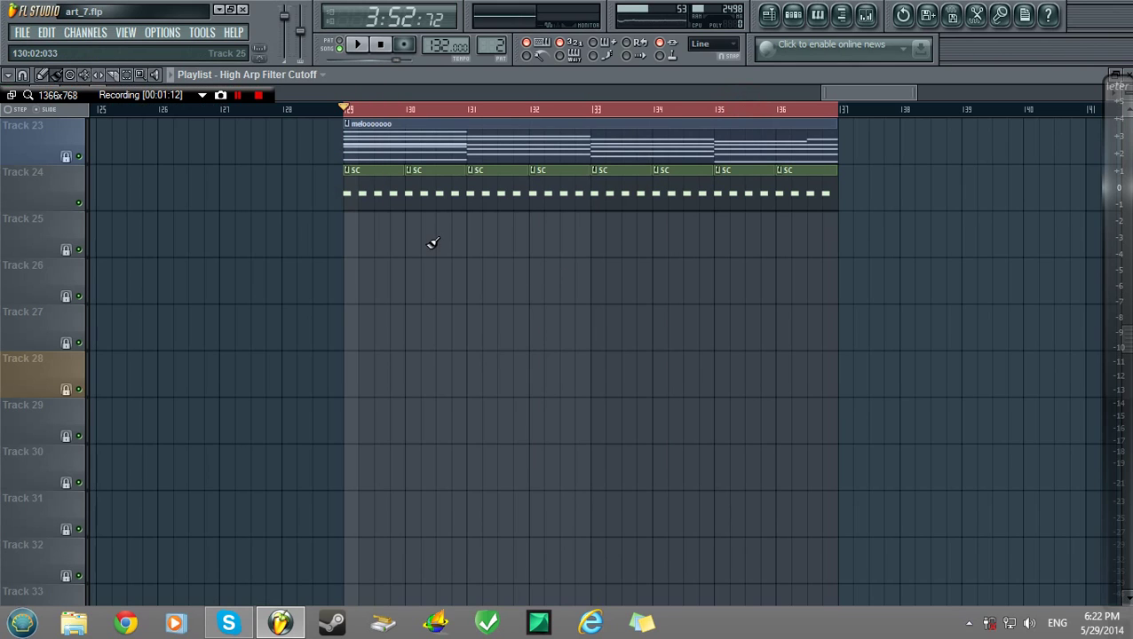
# - In the mixer, inspect the Saw Pad track's effect chain, including its FabFilter Pro-Q and Gross Beat settings
pyautogui.press('F9')
pyautogui.click(470, 270)
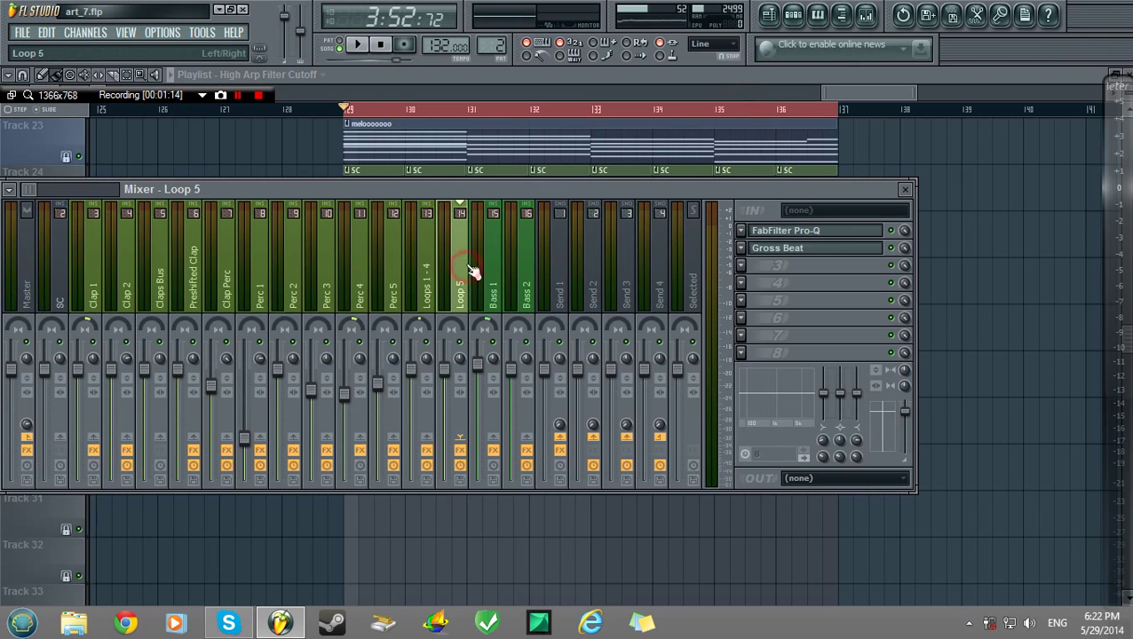
pyautogui.click(464, 251)
pyautogui.scroll(-10, 452, 253)
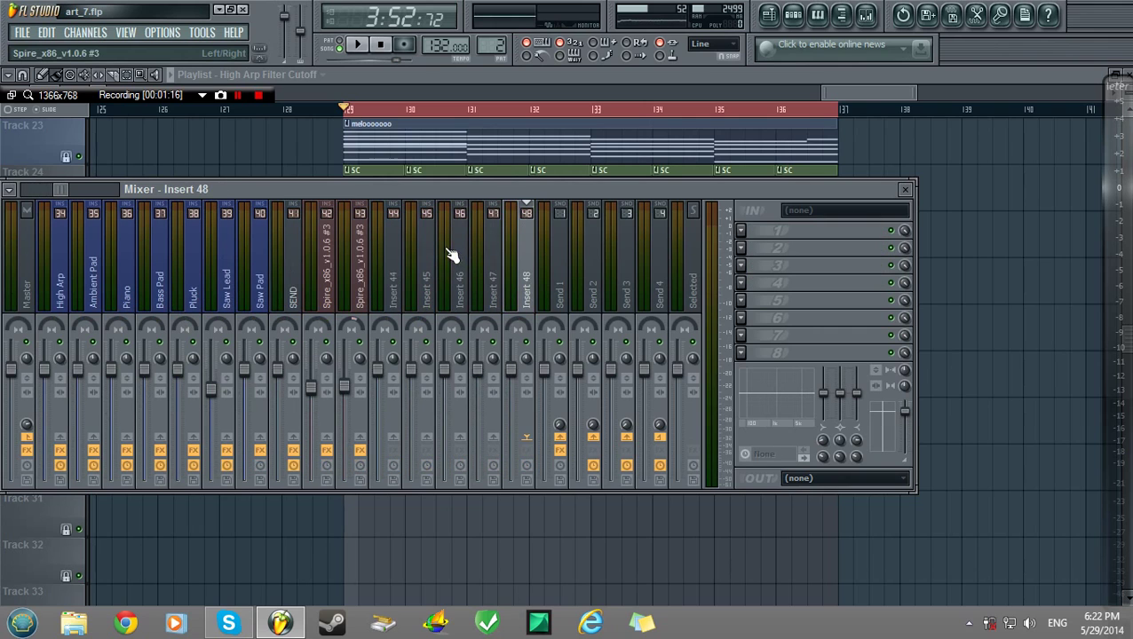
pyautogui.click(255, 280)
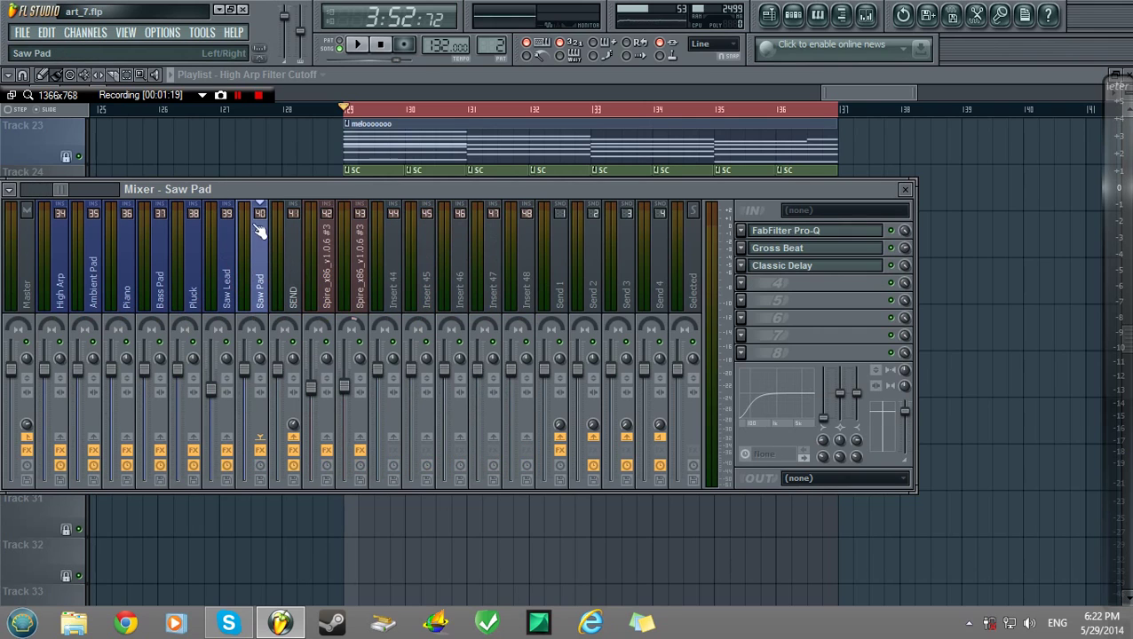
pyautogui.click(799, 235)
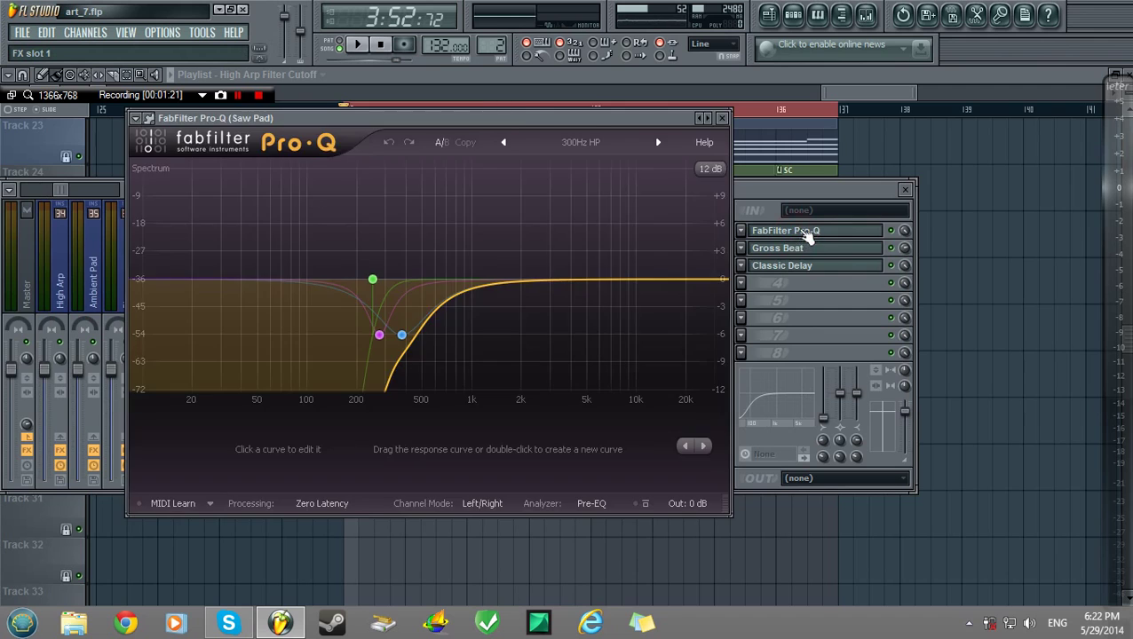
pyautogui.click(803, 237)
pyautogui.click(803, 251)
pyautogui.click(812, 253)
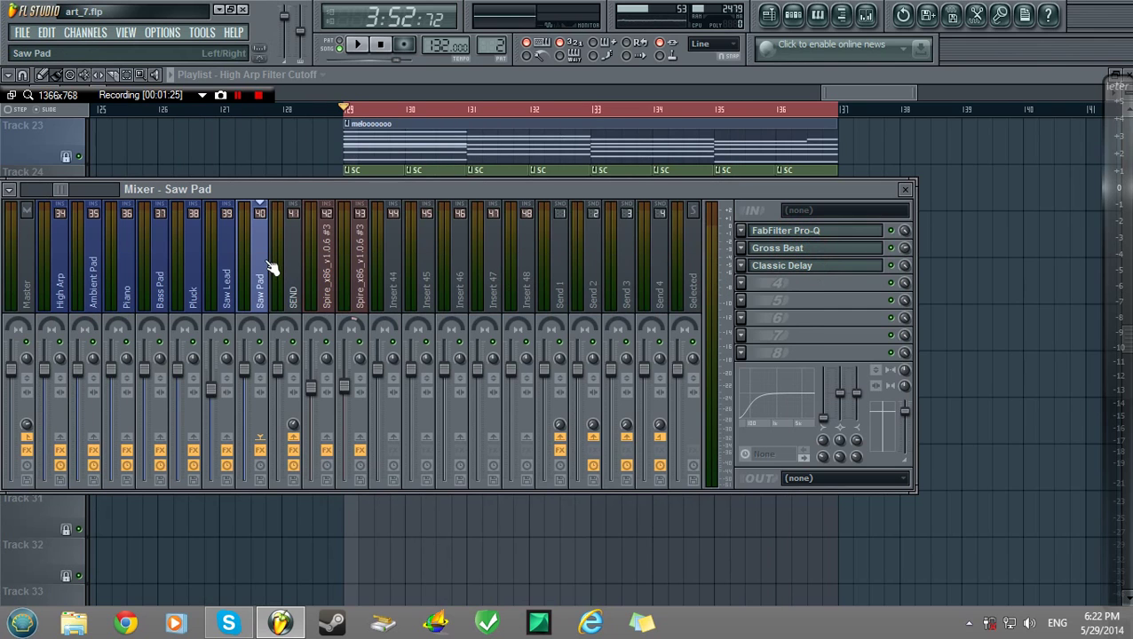
# - Inspect the ArtsAcoustic Reverb and Fruity Limiter settings on the SEND mixer track
pyautogui.click(298, 253)
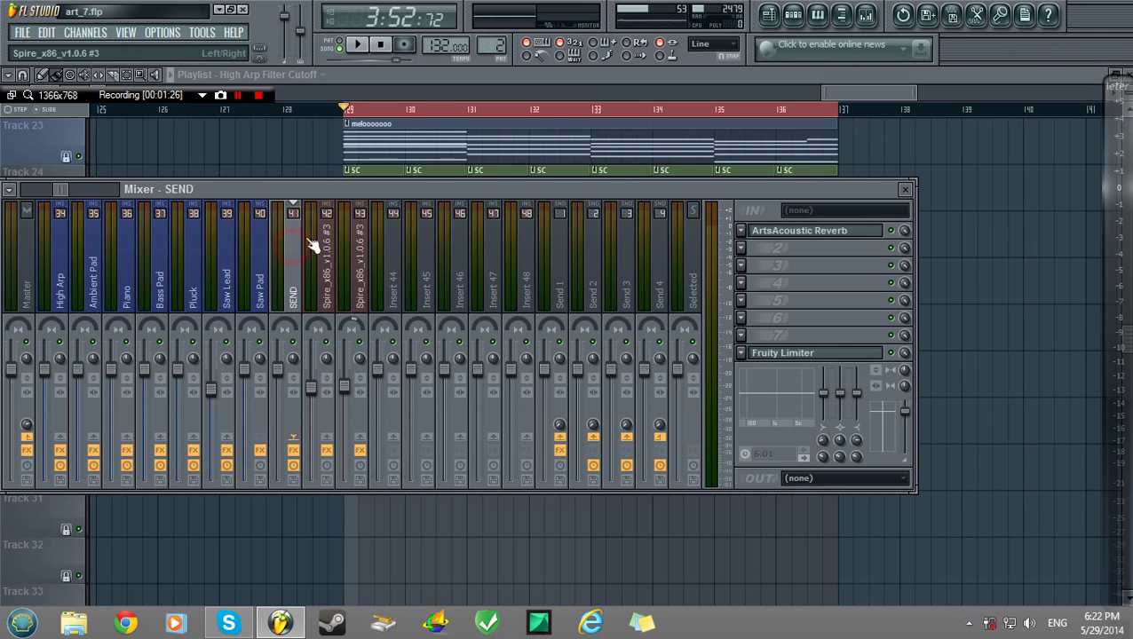
pyautogui.click(819, 233)
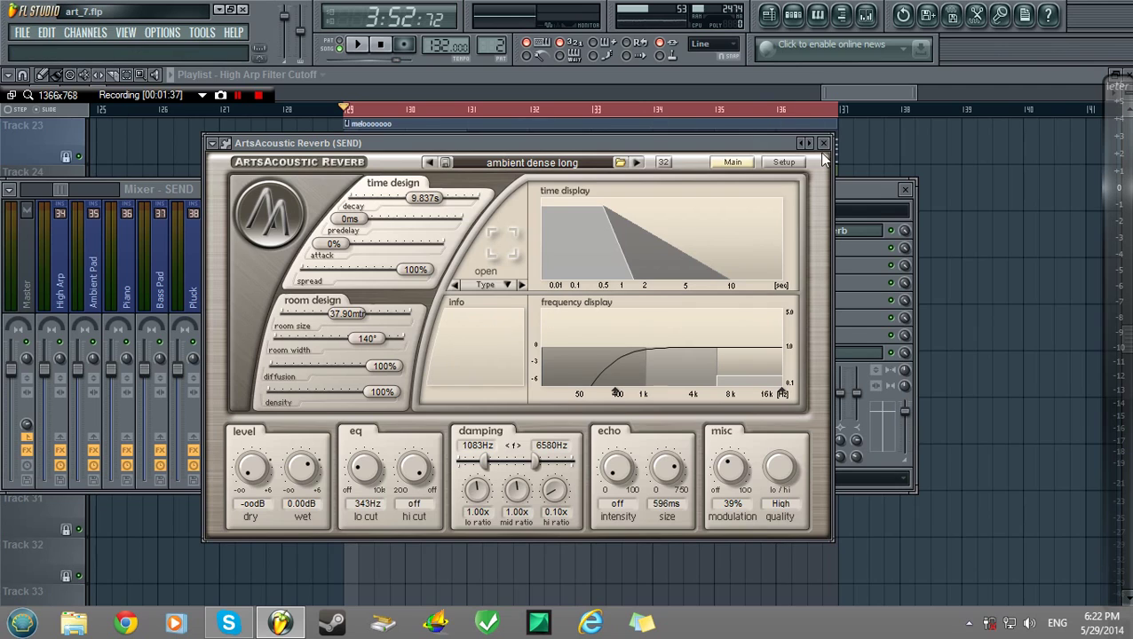
pyautogui.click(823, 143)
pyautogui.click(820, 353)
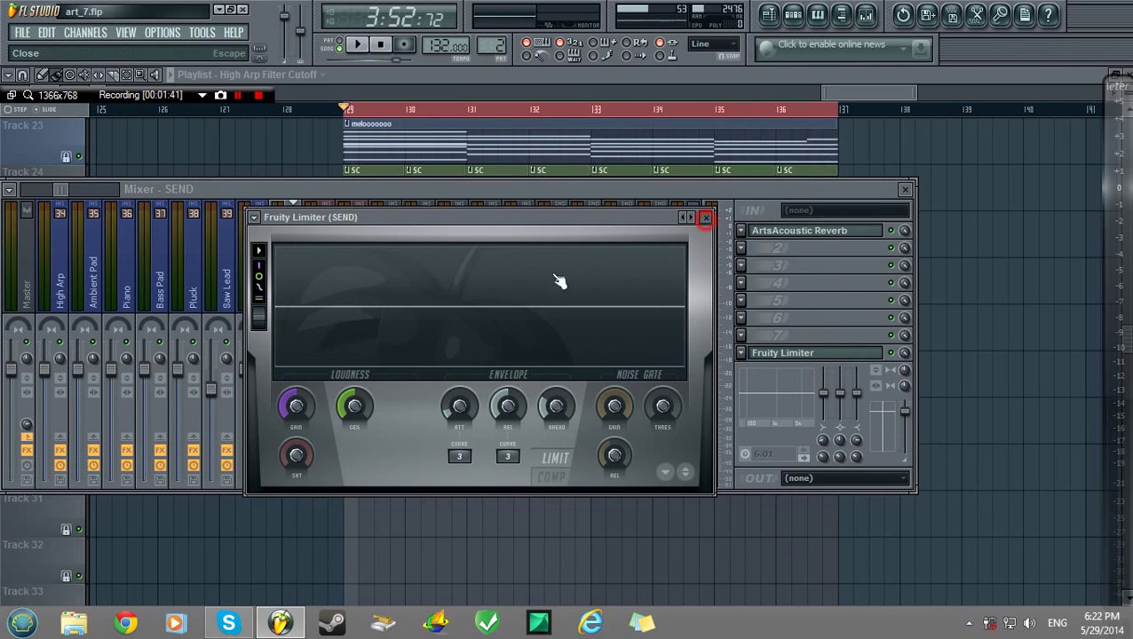
pyautogui.press('Escape')
# - Select the Saw Pad mixer track, check its send level to SEND, and play back the selected playlist section
pyautogui.click(258, 293)
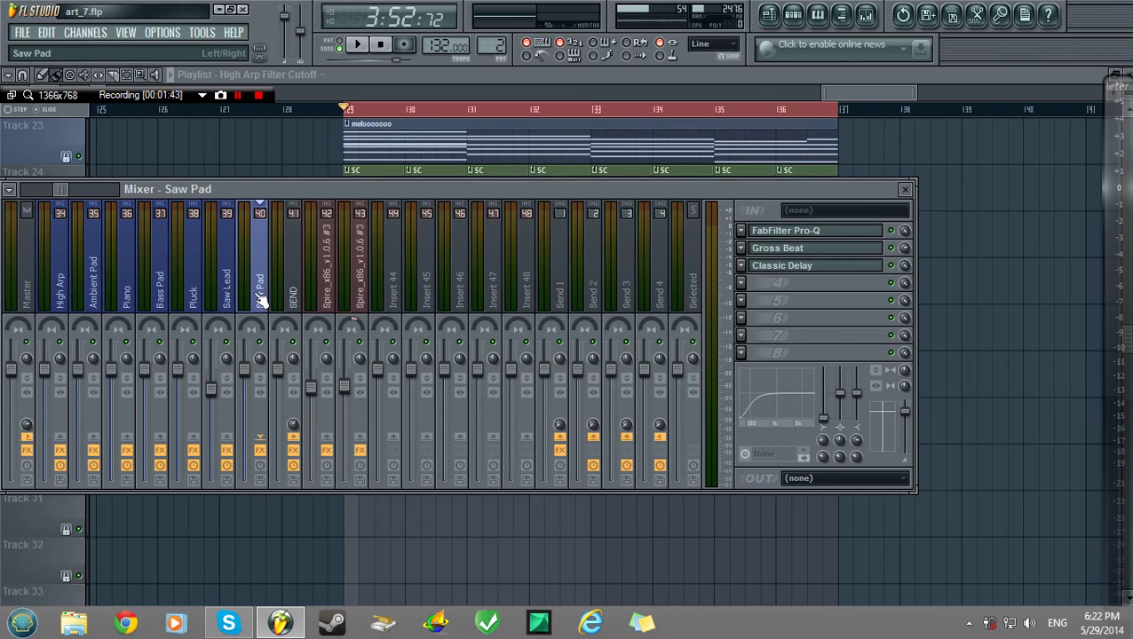
pyautogui.moveTo(294, 427); pyautogui.dragTo(311, 421)
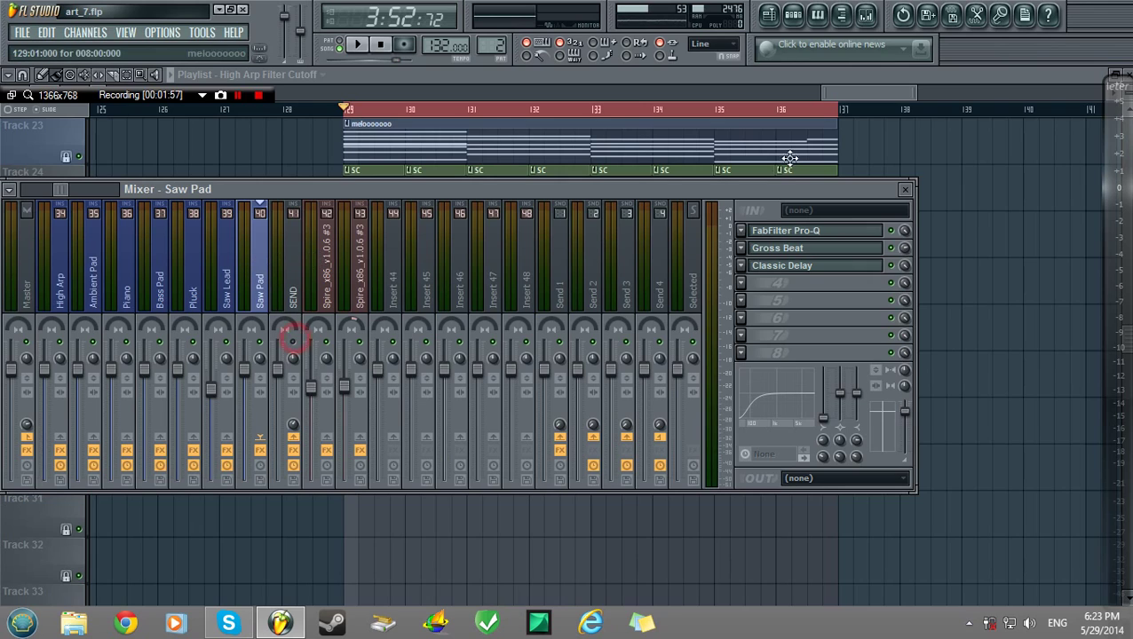
pyautogui.press('space')
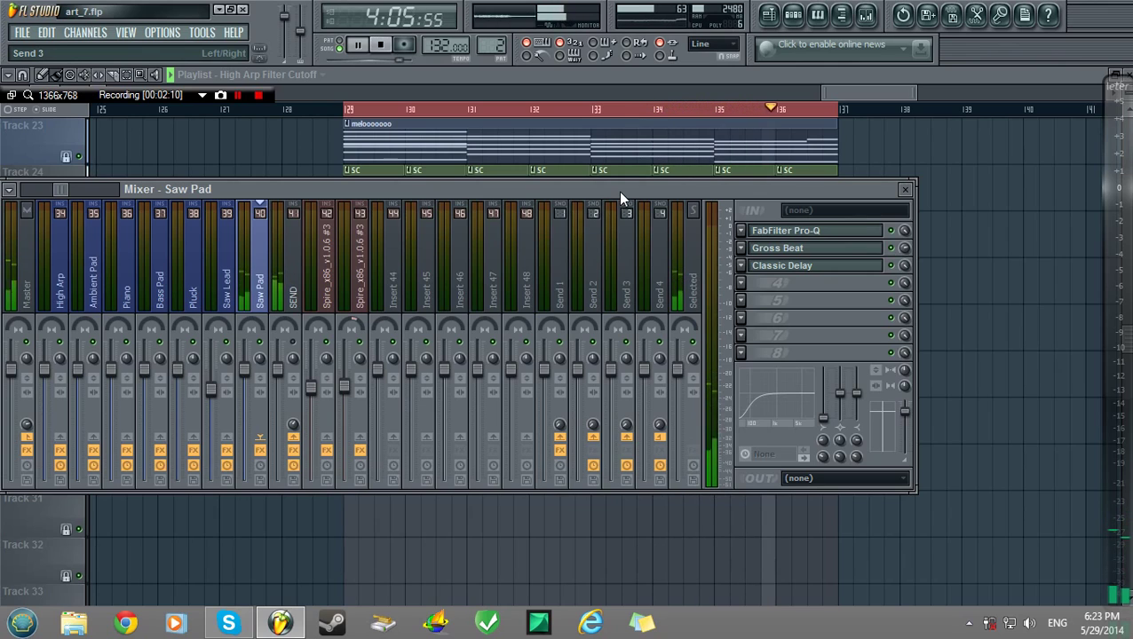
pyautogui.press('space')
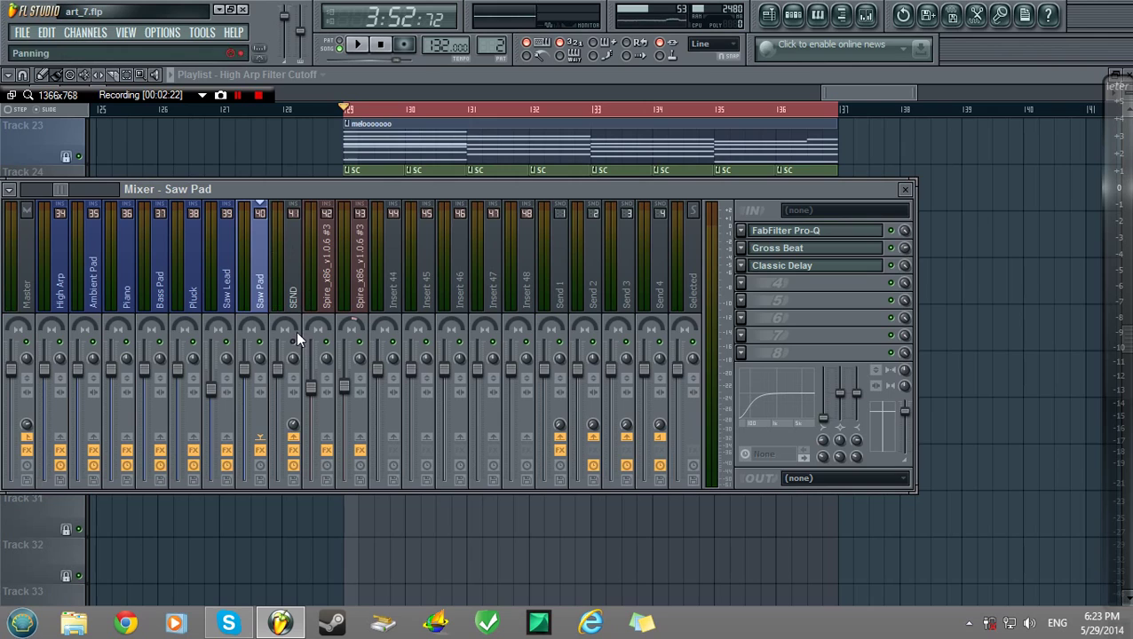
# - Disable the Fruity Limiter on the SEND mixer track and play back the section with the Saw Pad track selected
pyautogui.click(296, 302)
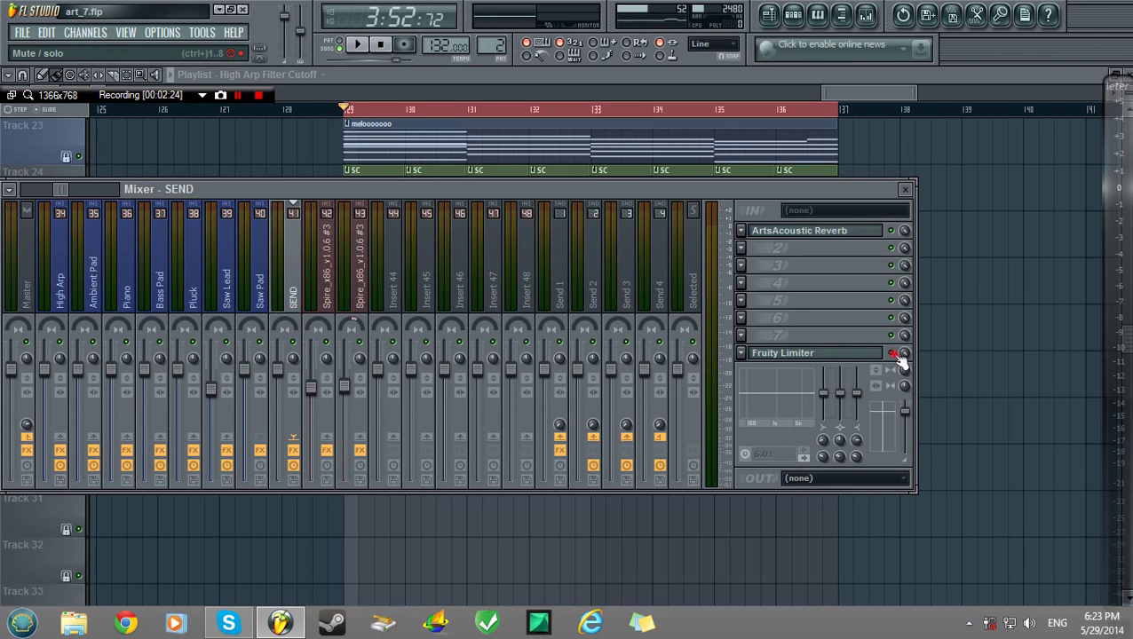
pyautogui.click(263, 273)
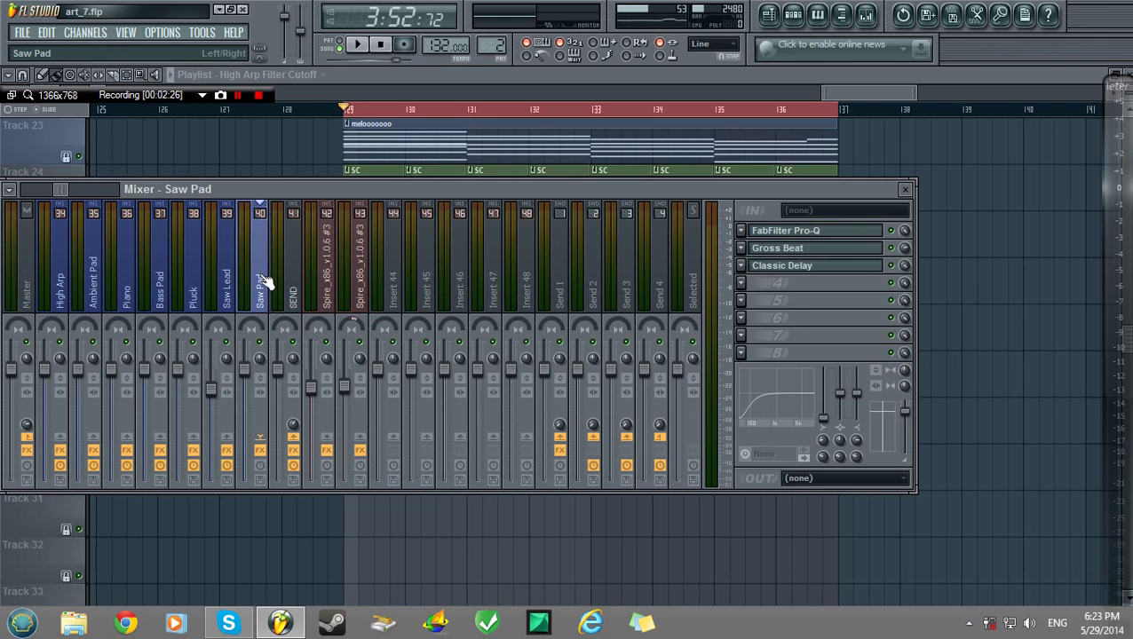
pyautogui.press('space')
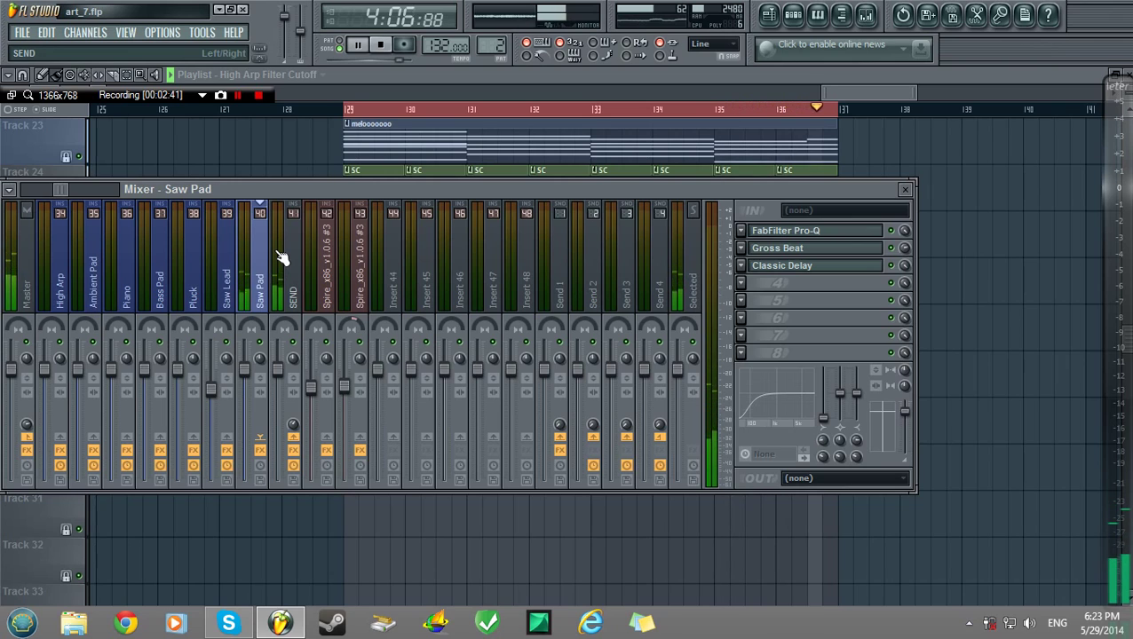
pyautogui.press('space')
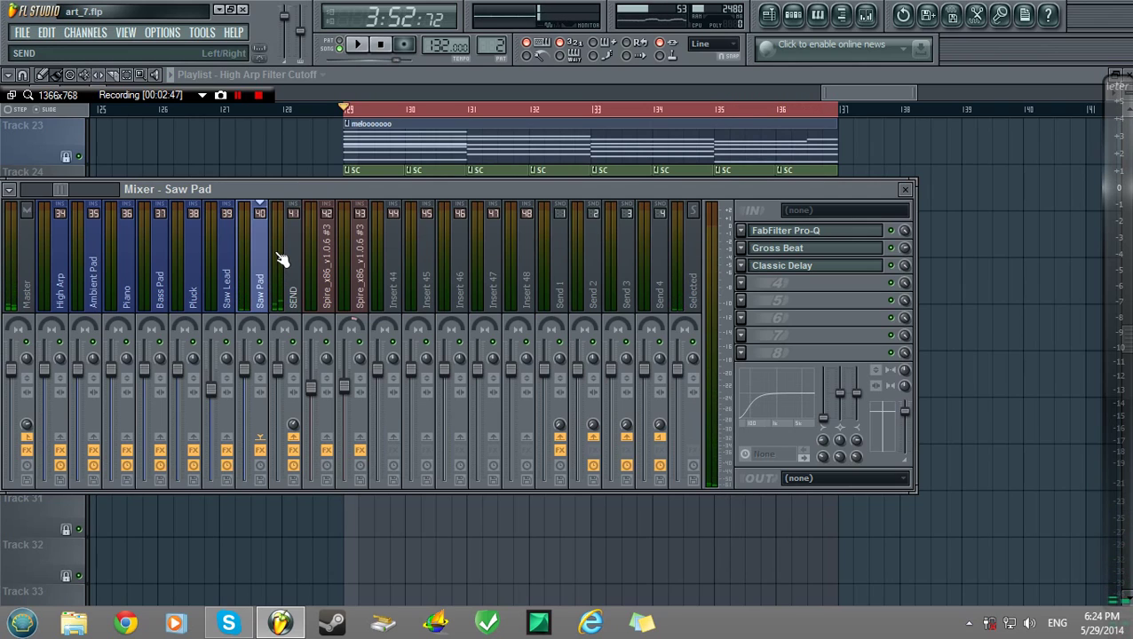
# - Disable the Saw Pad track's send to Master and play back the section through the SEND track only
pyautogui.click(284, 261)
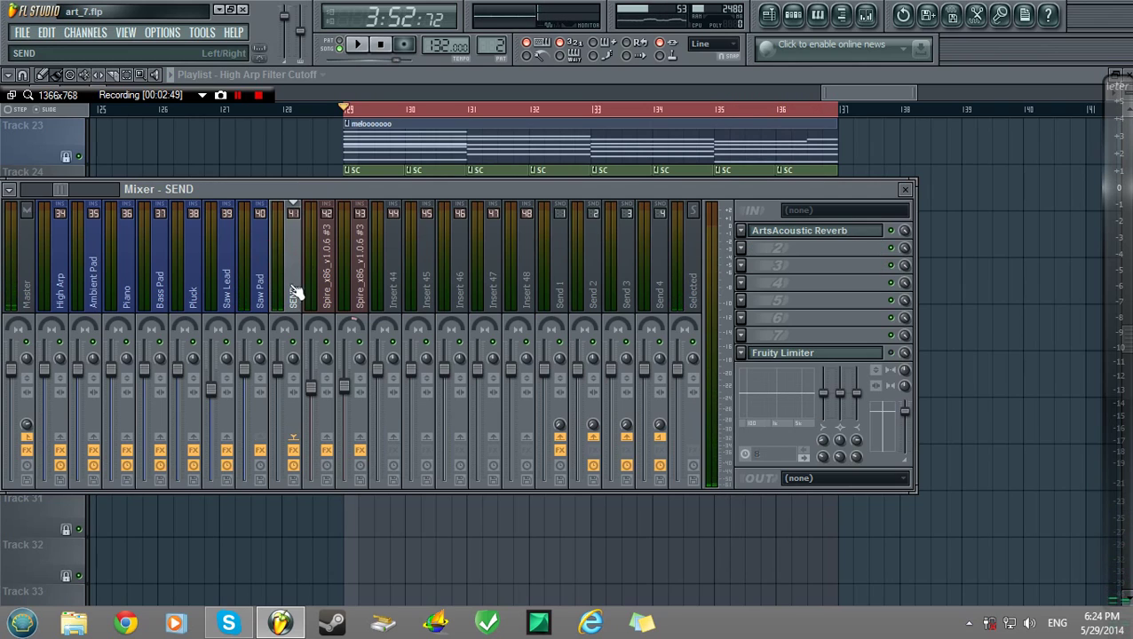
pyautogui.click(258, 248)
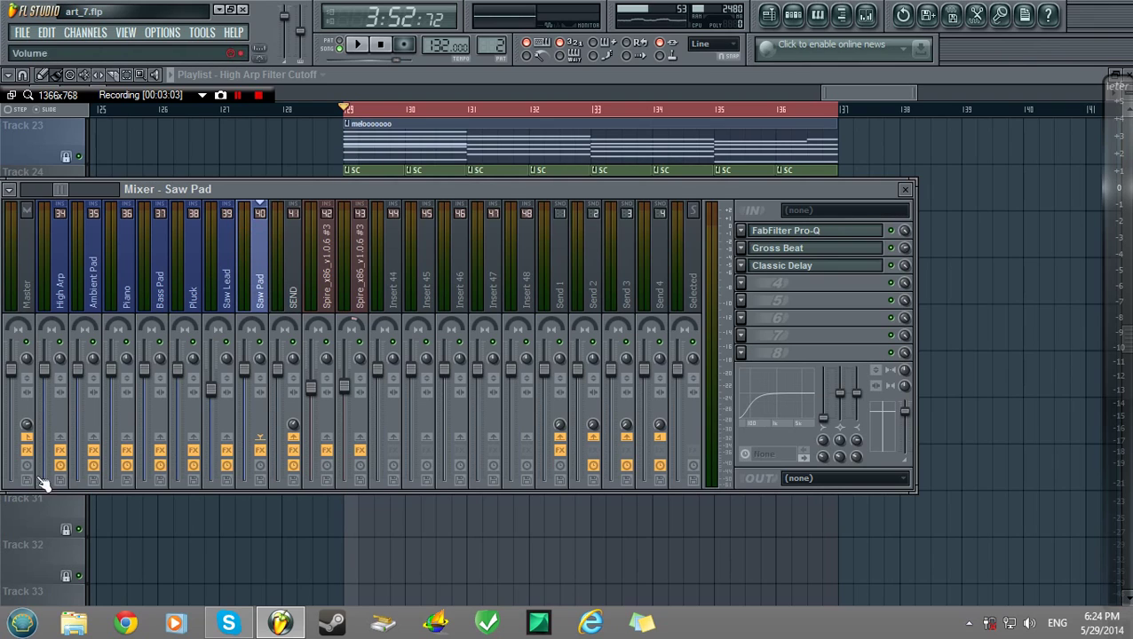
pyautogui.click(26, 437)
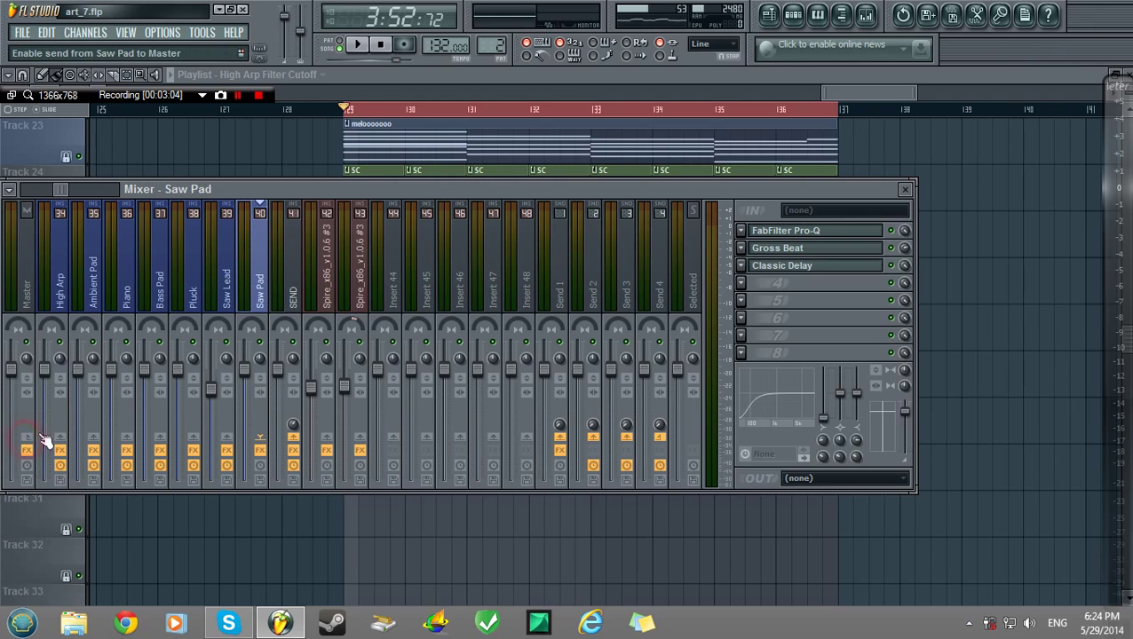
pyautogui.click(289, 288)
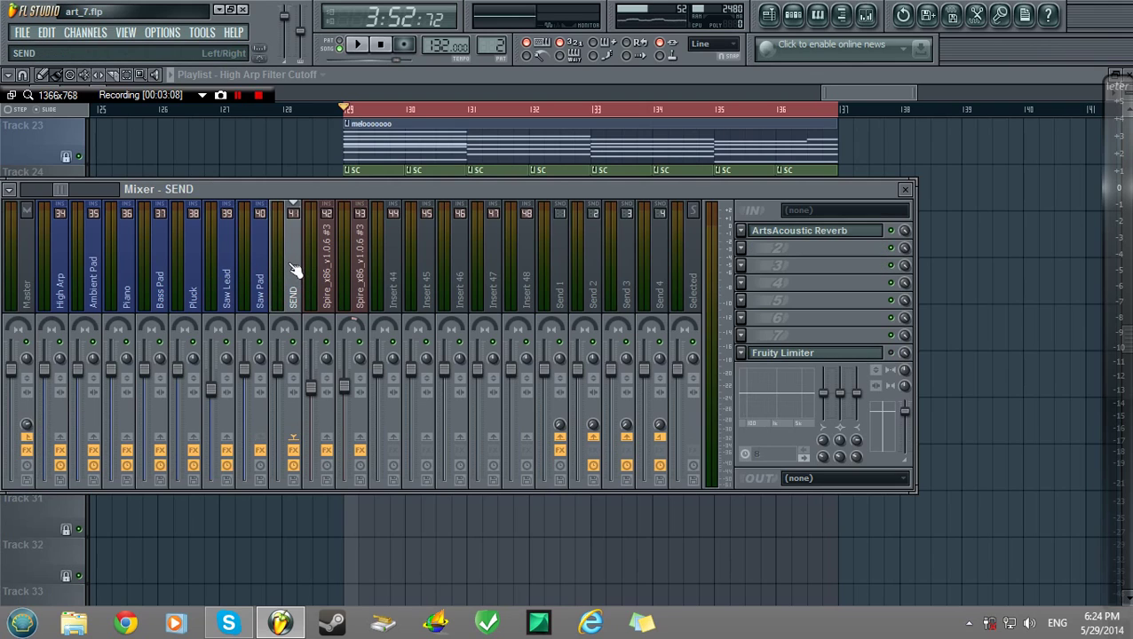
pyautogui.press('space')
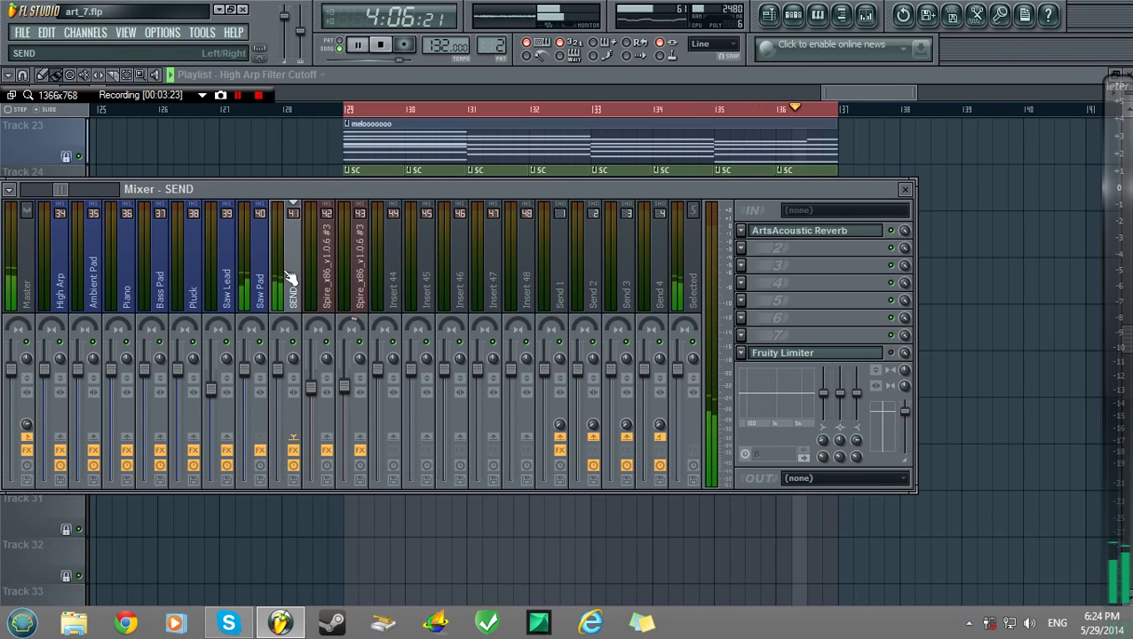
pyautogui.press('space')
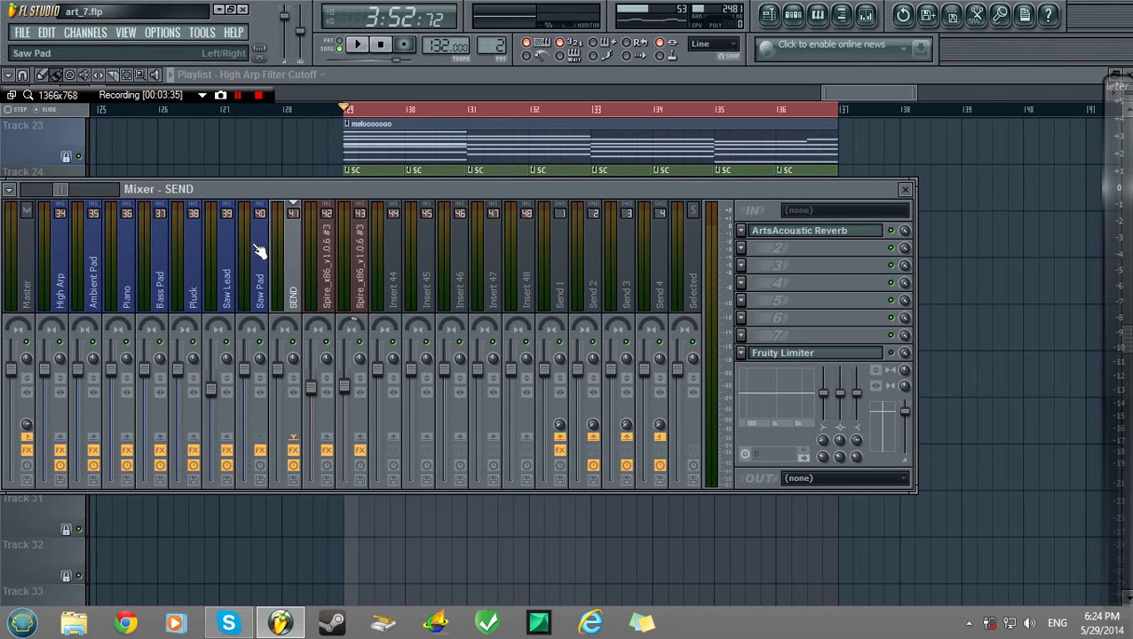
# - Open the Fruity Limiter on the SEND track, close the mixer, and move the limiter window clear of the playlist clips
pyautogui.click(256, 259)
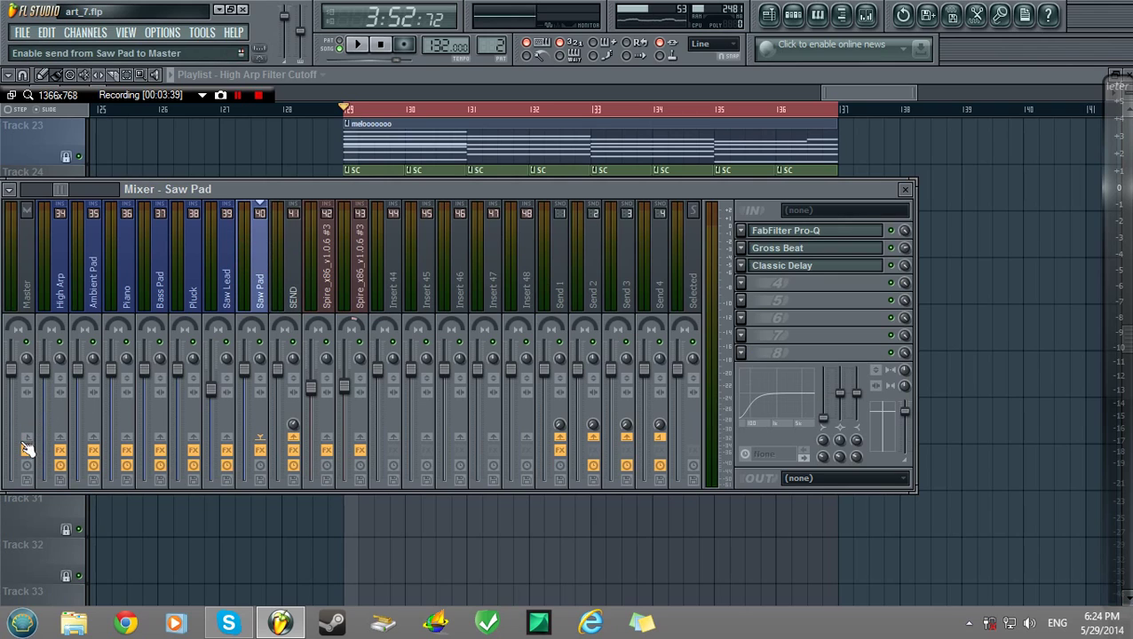
pyautogui.click(287, 259)
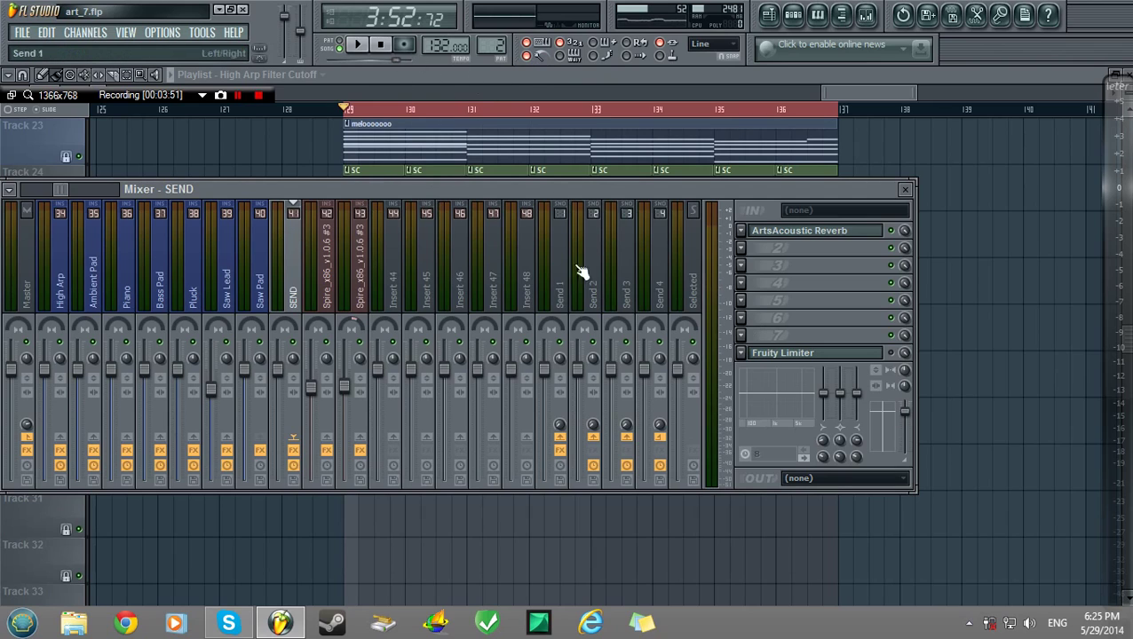
pyautogui.click(825, 354)
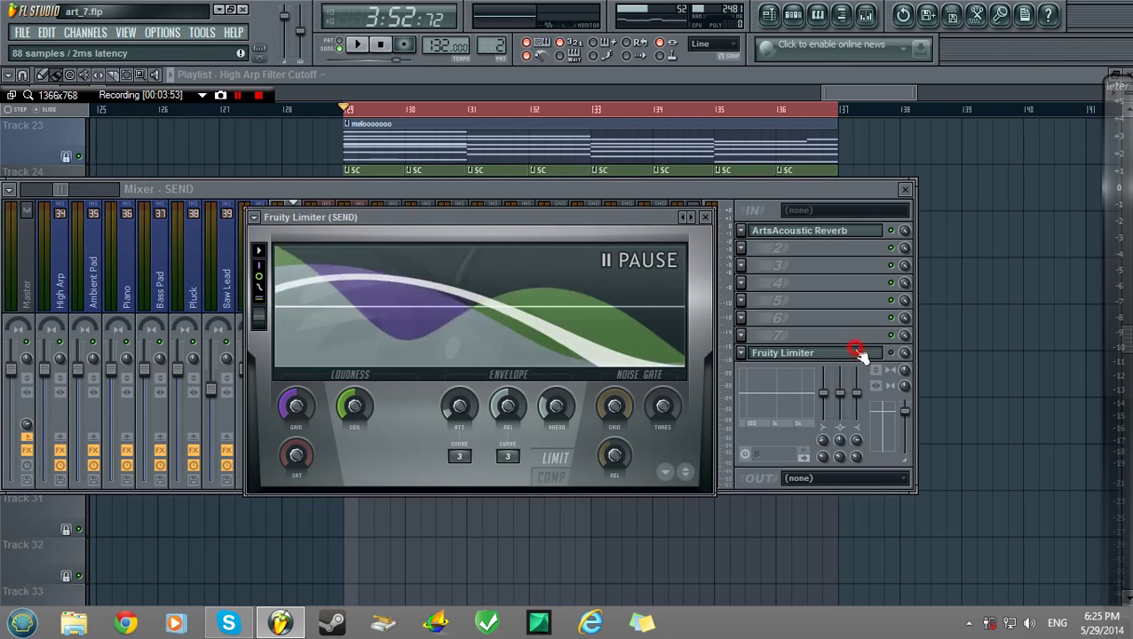
pyautogui.click(905, 191)
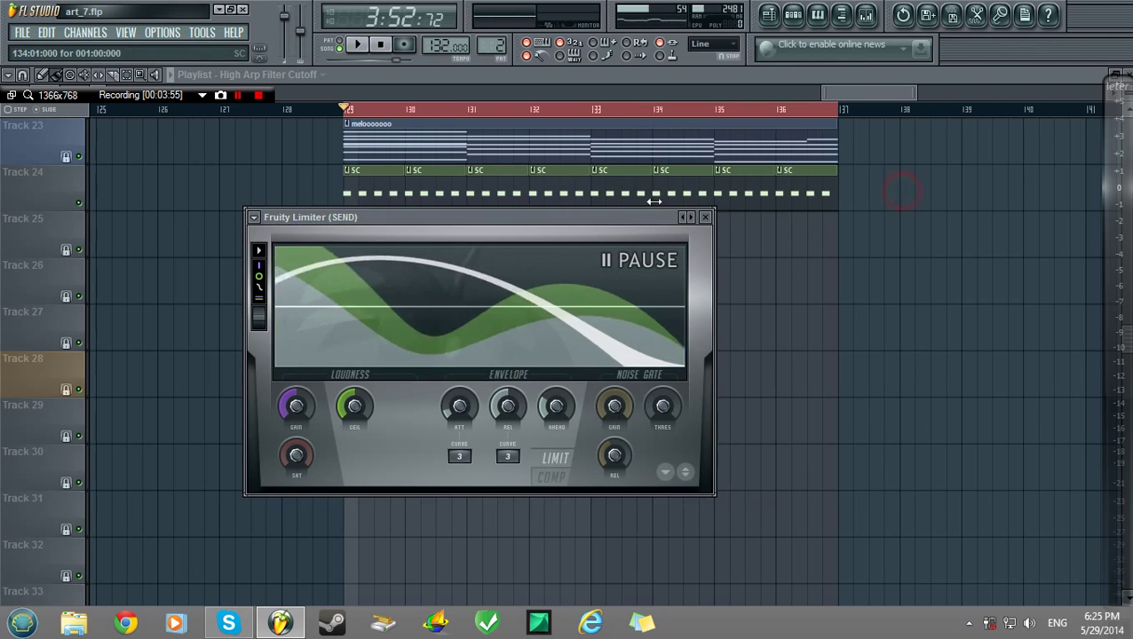
pyautogui.moveTo(632, 220); pyautogui.dragTo(709, 247)
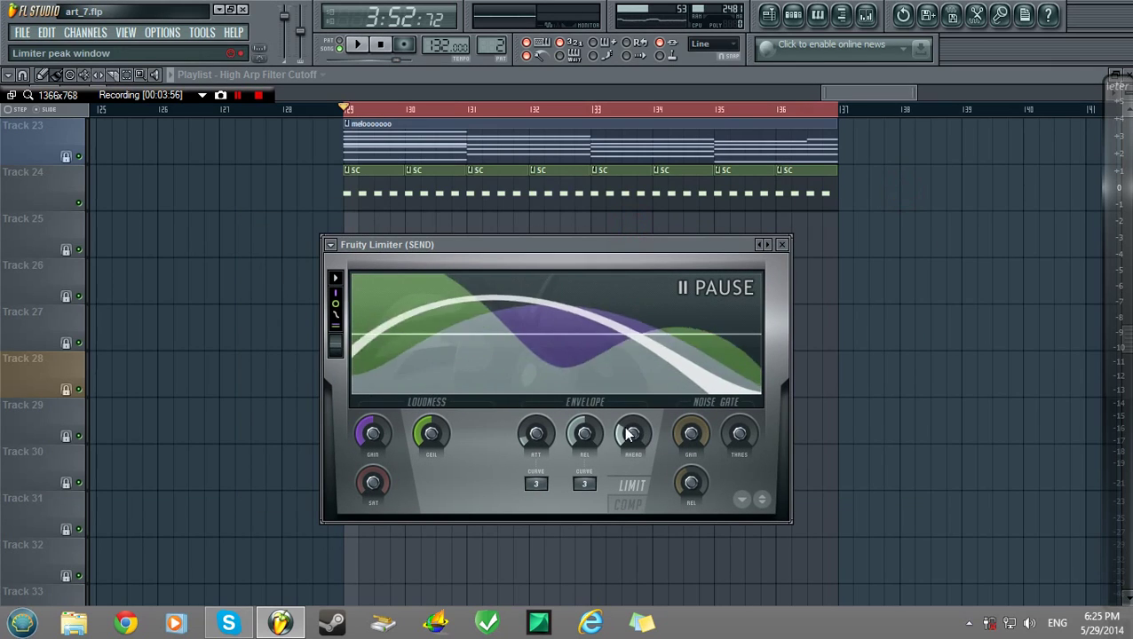
# - Route the SC mixer track to the SEND track as sidechain only, then select the SEND track
pyautogui.press('F9')
pyautogui.click(14, 282)
pyautogui.scroll(-3, 26, 284)
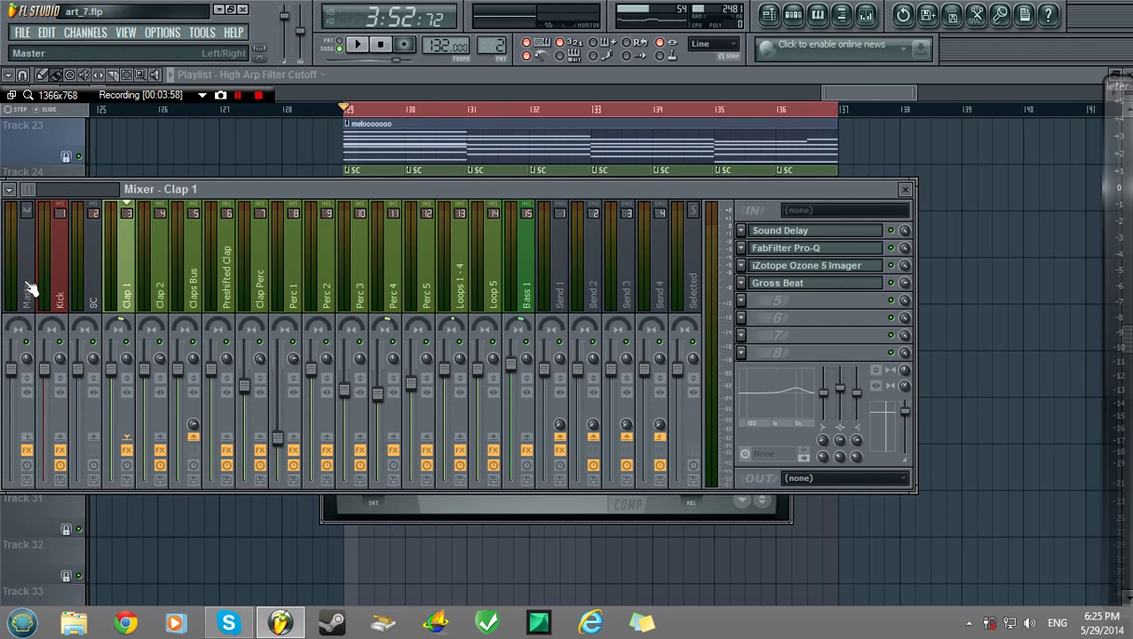
pyautogui.click(93, 259)
pyautogui.moveTo(31, 192); pyautogui.dragTo(60, 191)
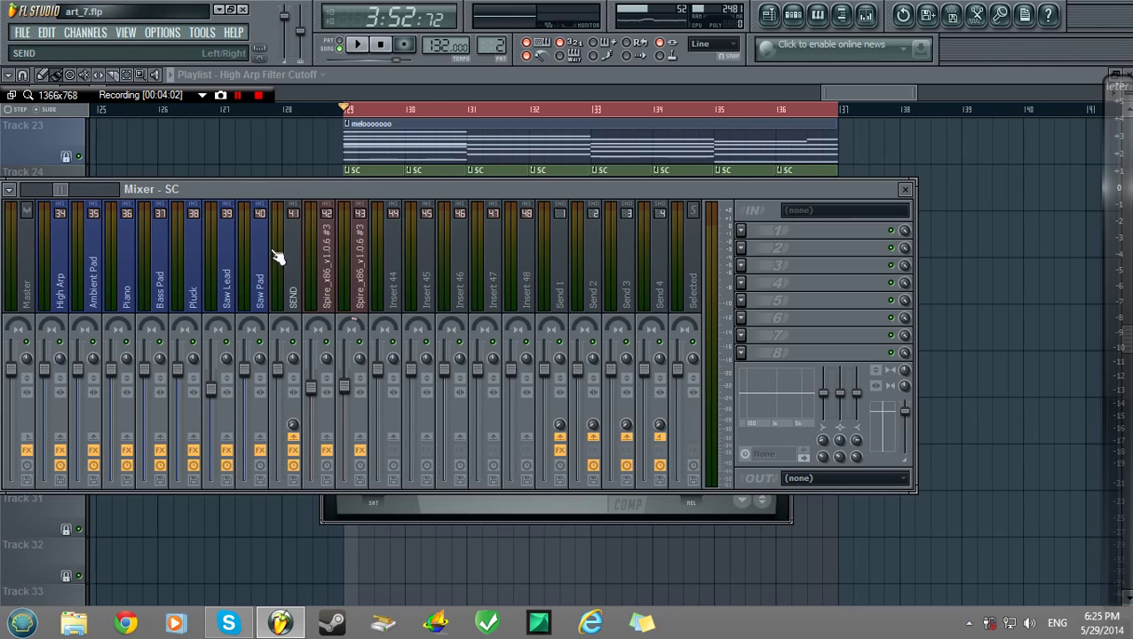
pyautogui.rightClick(297, 445)
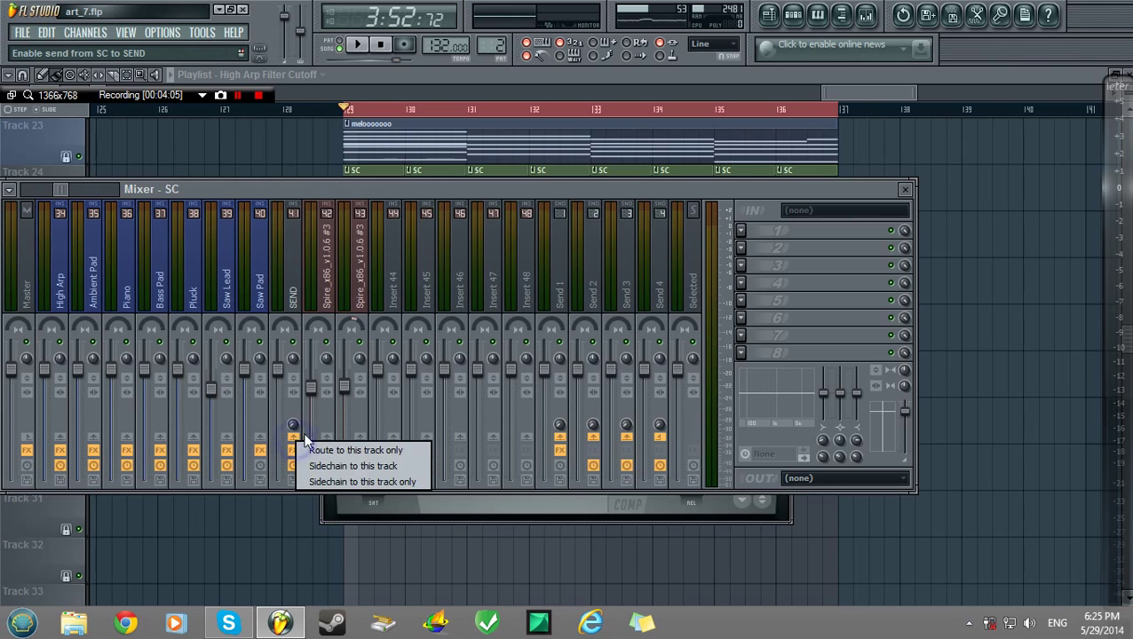
pyautogui.click(341, 482)
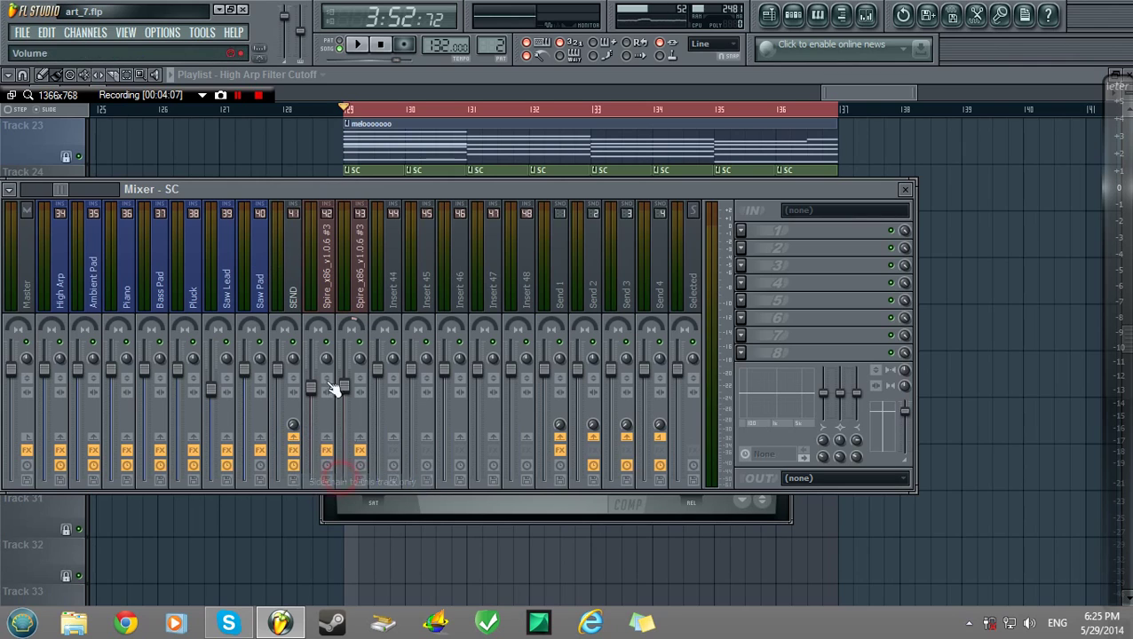
pyautogui.click(286, 246)
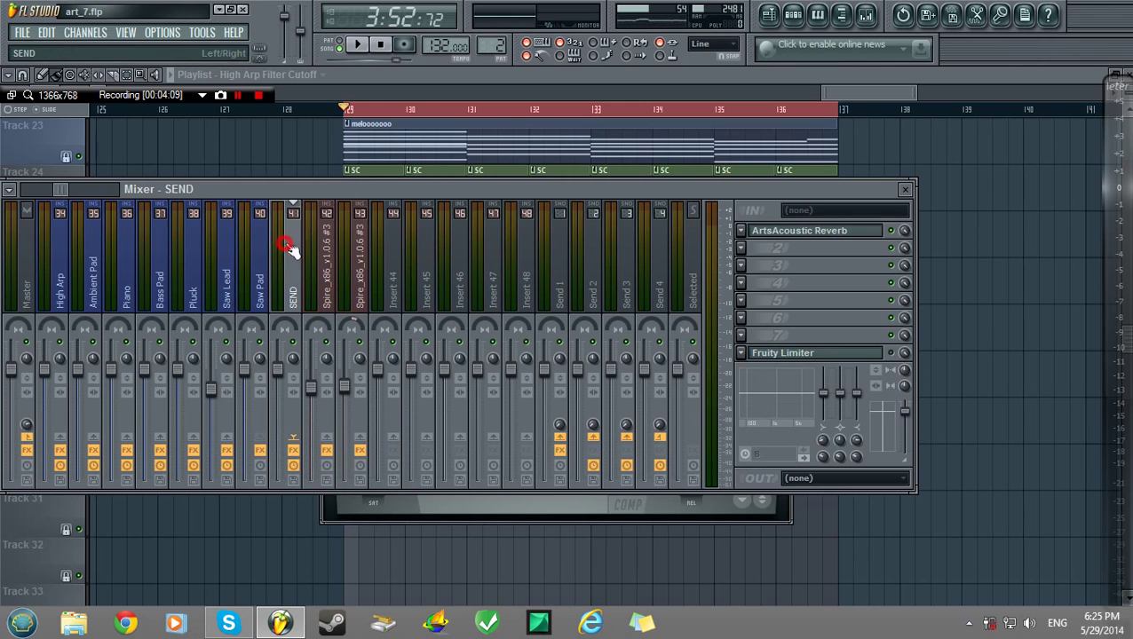
# - Open the SEND track's Fruity Limiter without the mixer, switch it to compressor mode, and set its sidechain input to SC
pyautogui.click(825, 354)
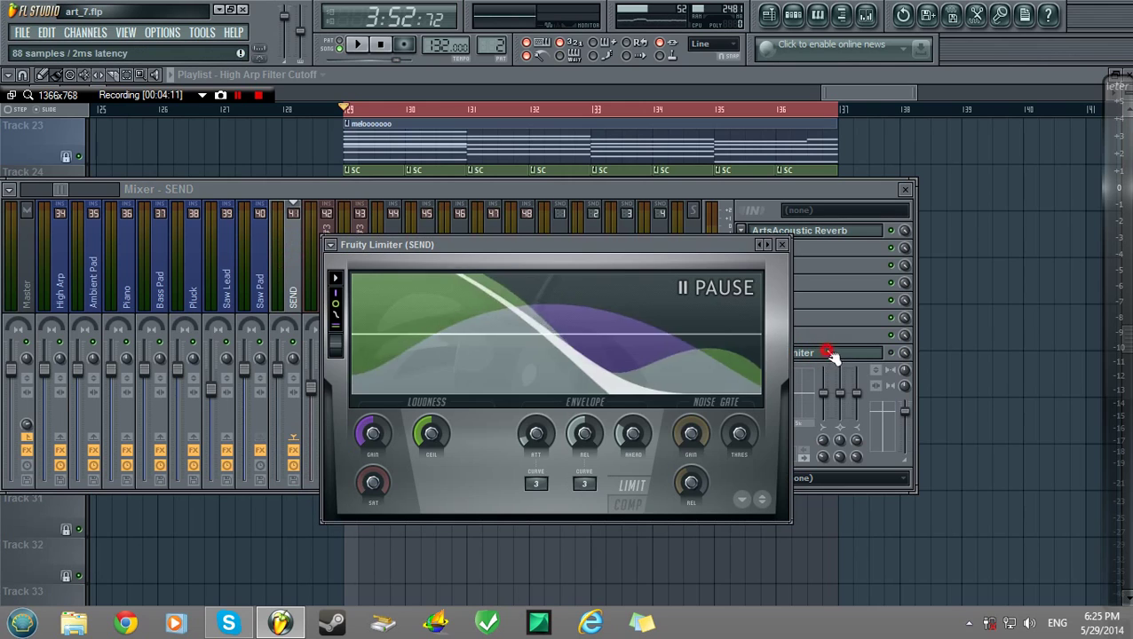
pyautogui.click(905, 190)
pyautogui.click(907, 190)
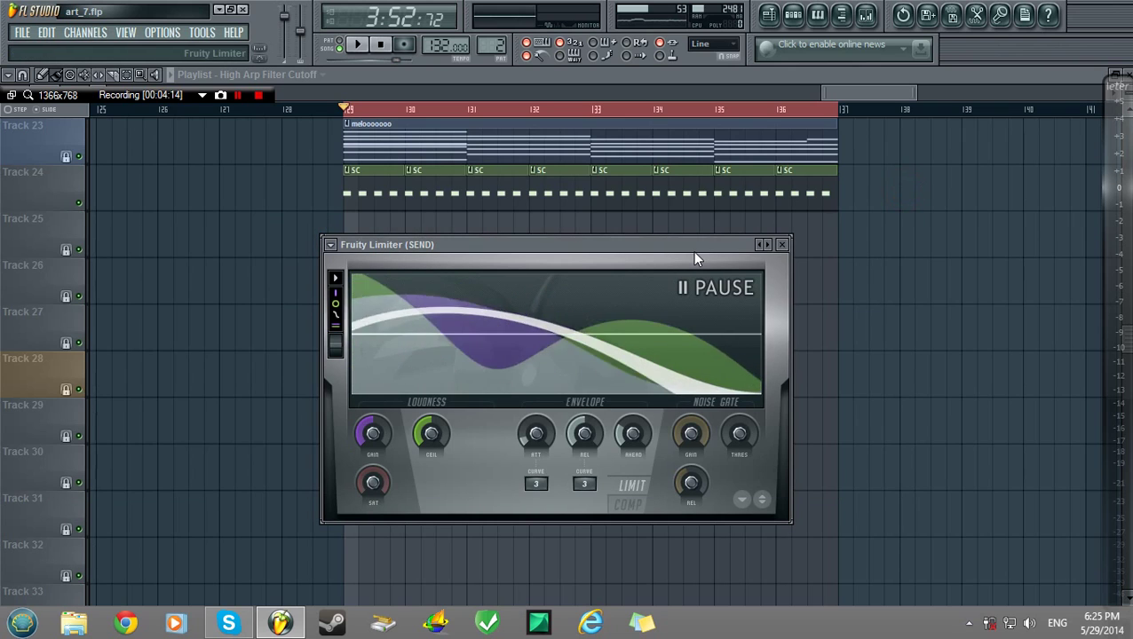
pyautogui.click(627, 504)
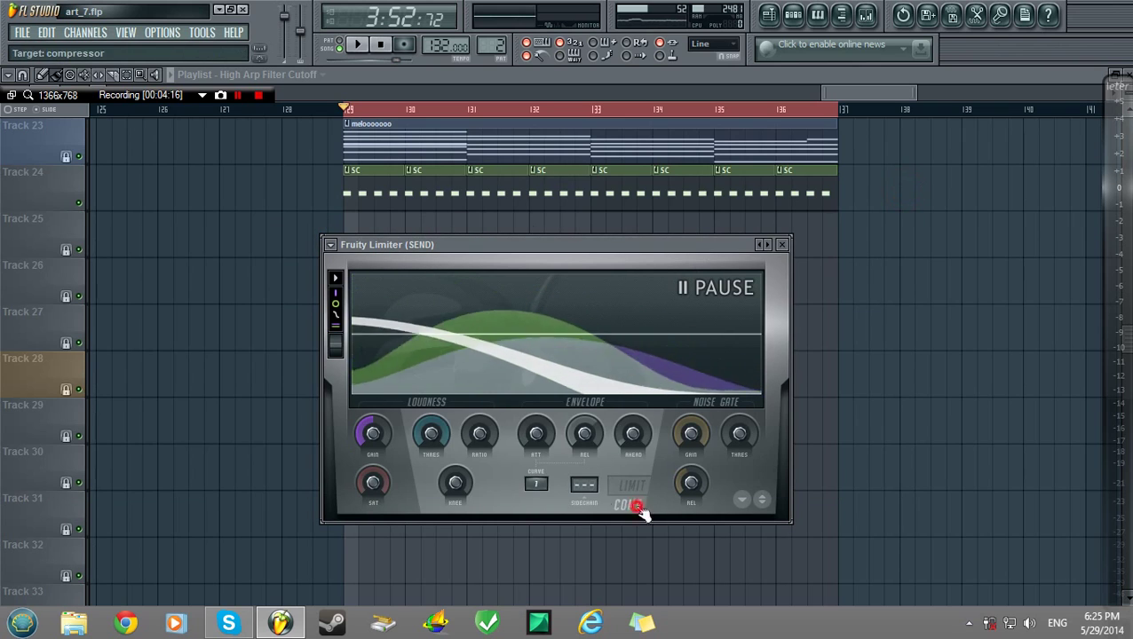
pyautogui.click(586, 484)
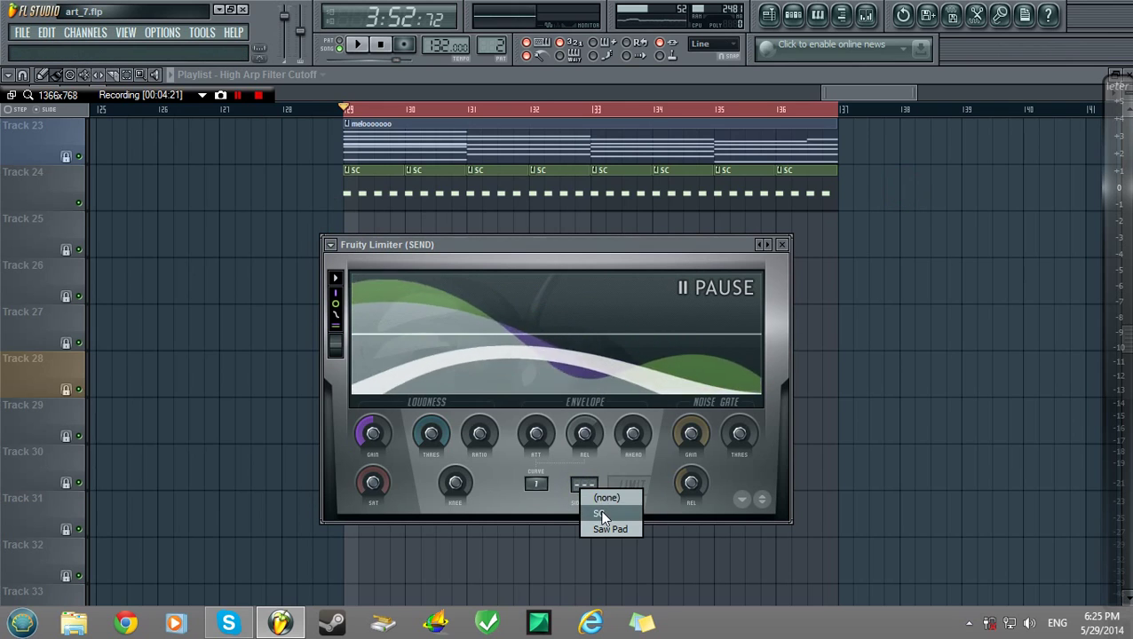
pyautogui.click(598, 513)
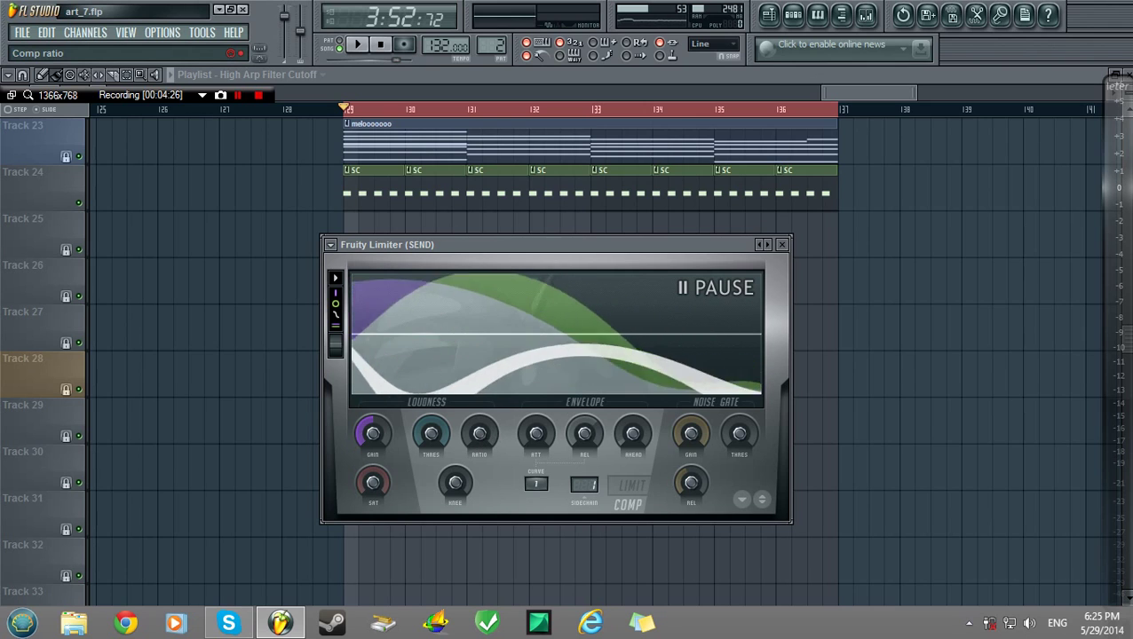
# - Raise the compressor ratio, enable the Fruity Limiter on the SEND track, and lower its threshold to about -26.5 dB during playback
pyautogui.moveTo(480, 435); pyautogui.dragTo(479, 391)
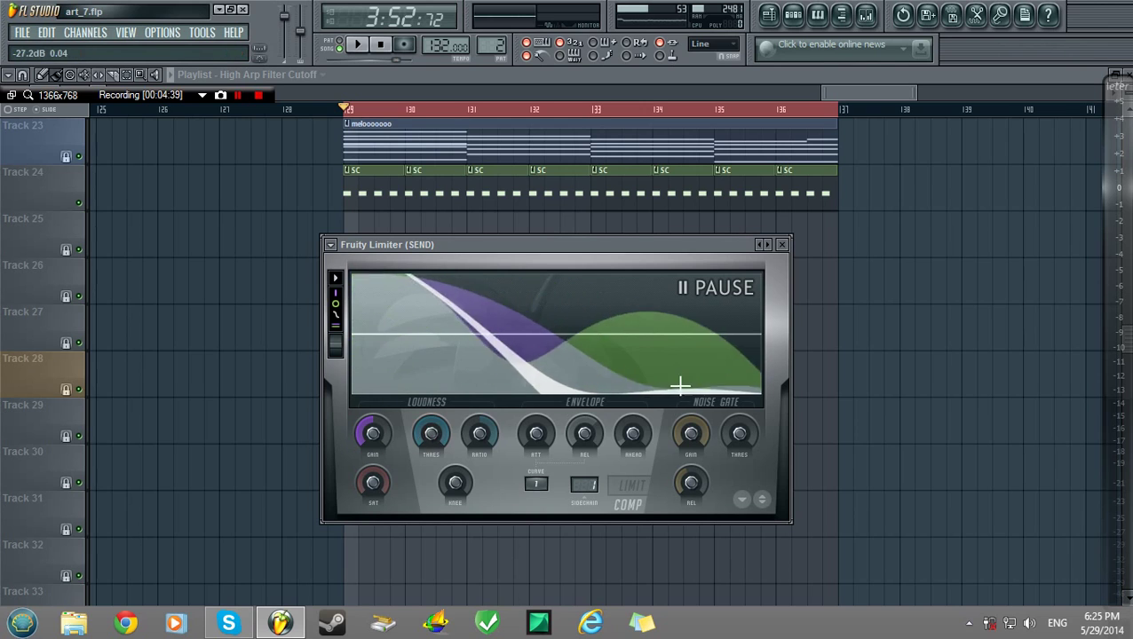
pyautogui.press('F9')
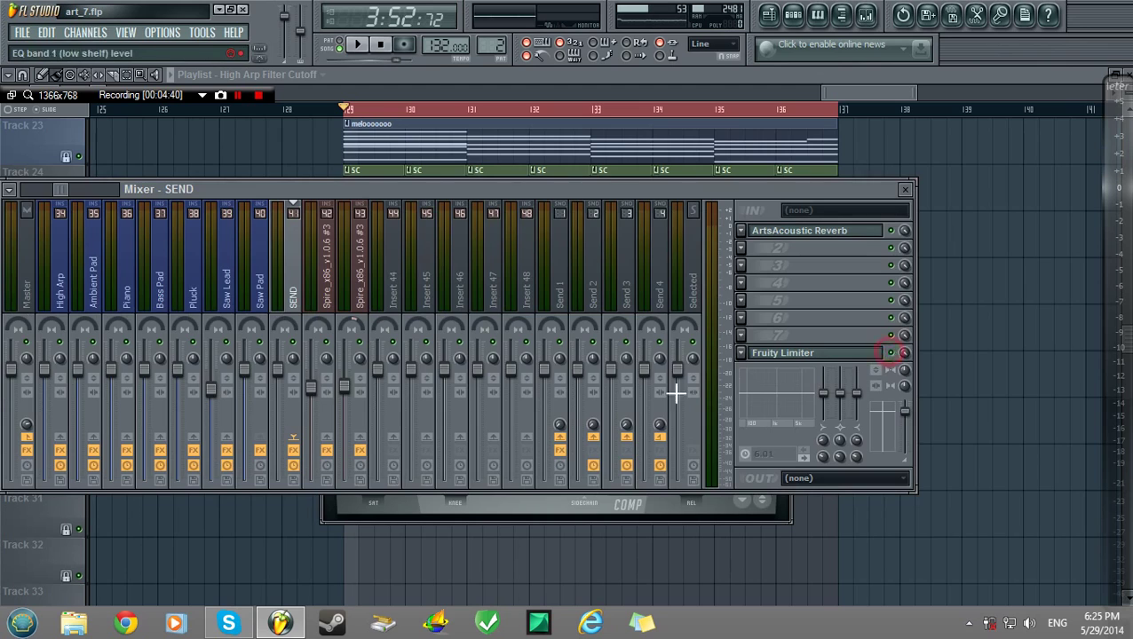
pyautogui.press('F9')
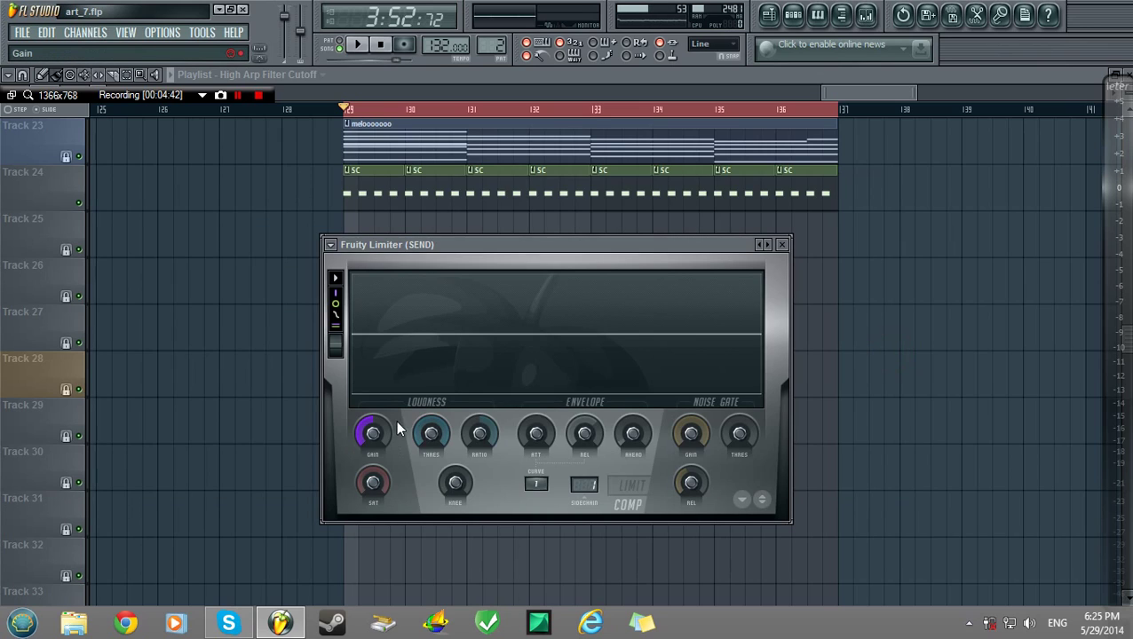
pyautogui.press('space')
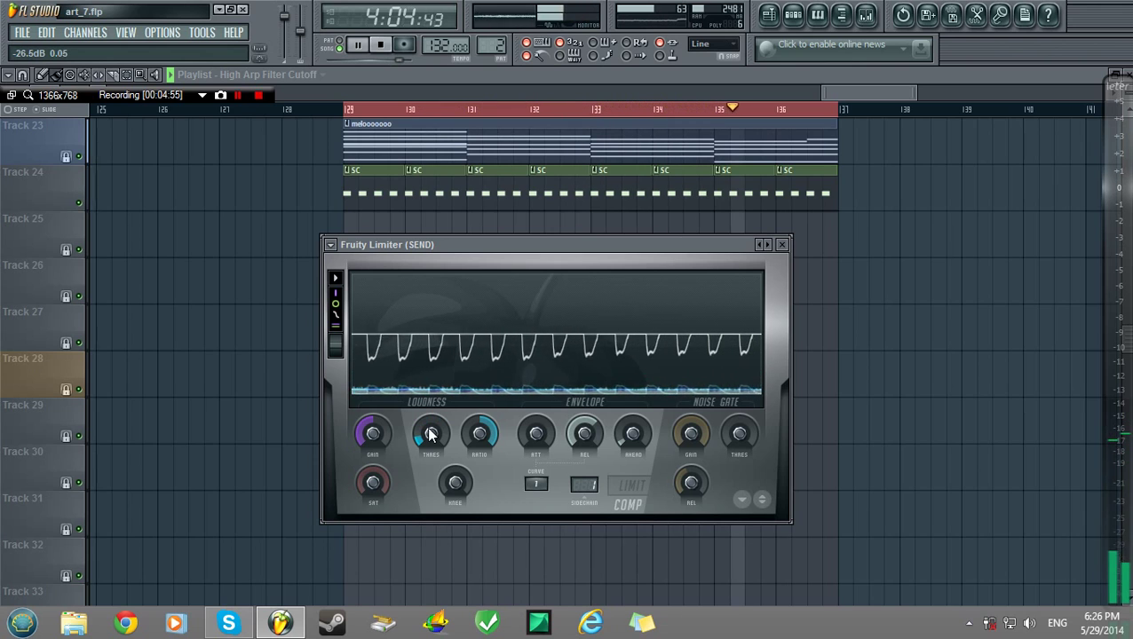
pyautogui.press('space')
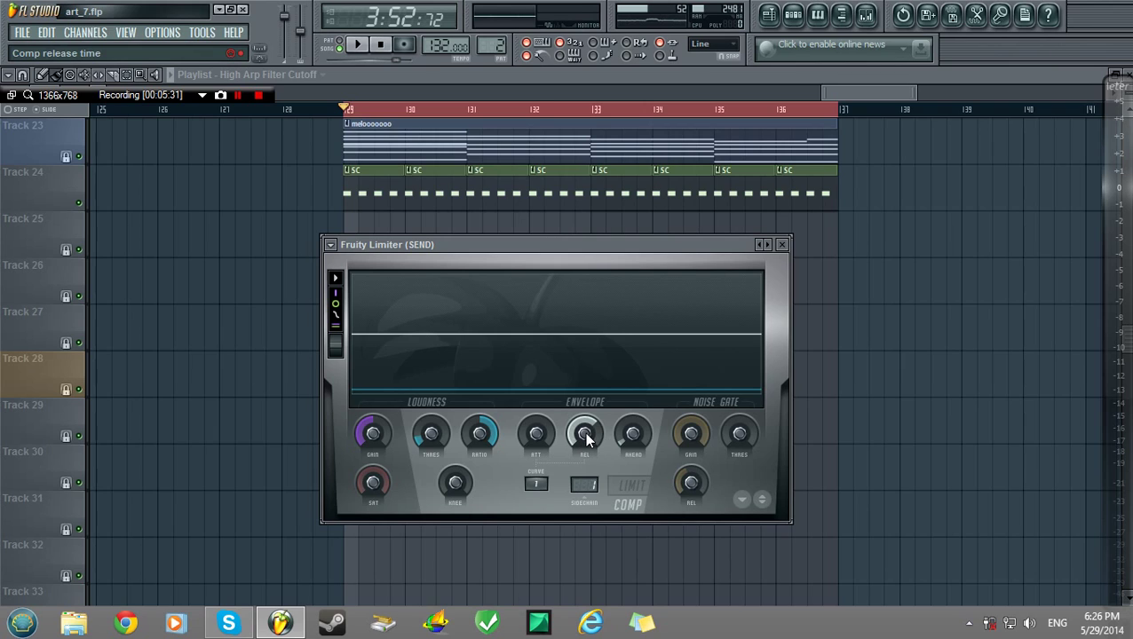
# - Adjust the compressor's release time to about 472 ms during playback and listen to the section again
pyautogui.press('space')
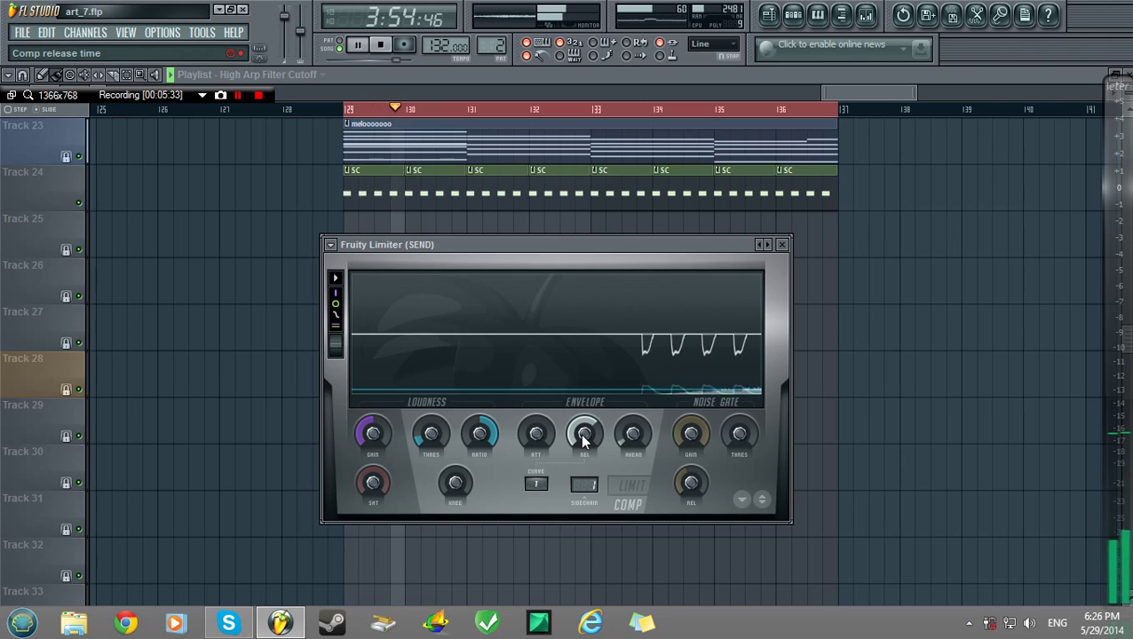
pyautogui.moveTo(581, 434); pyautogui.dragTo(582, 417)
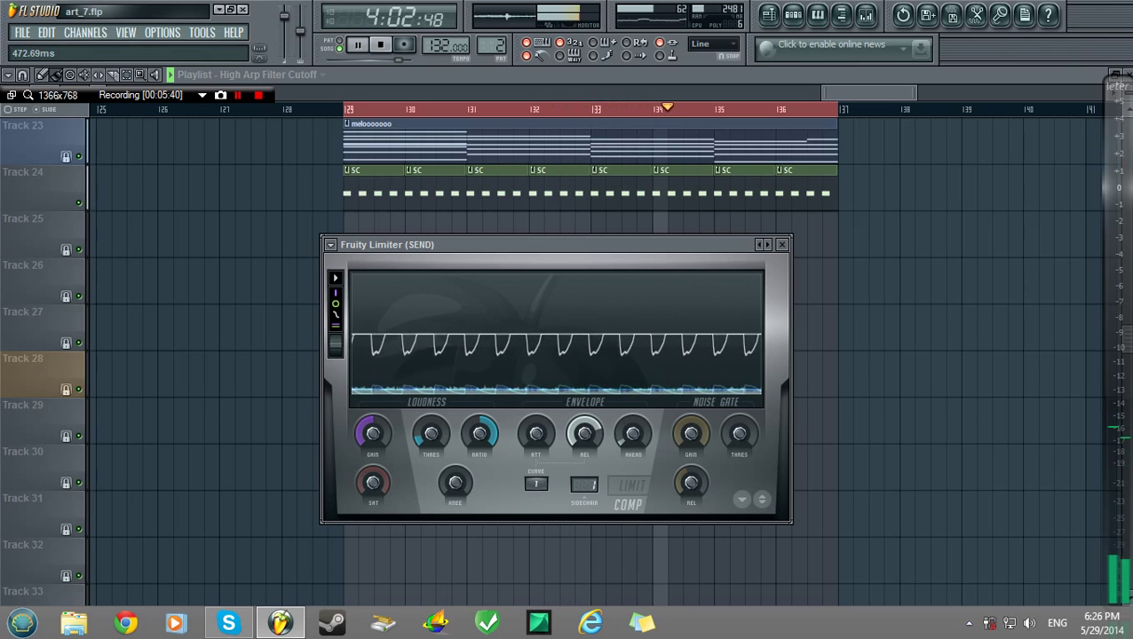
pyautogui.moveTo(581, 417); pyautogui.dragTo(582, 435)
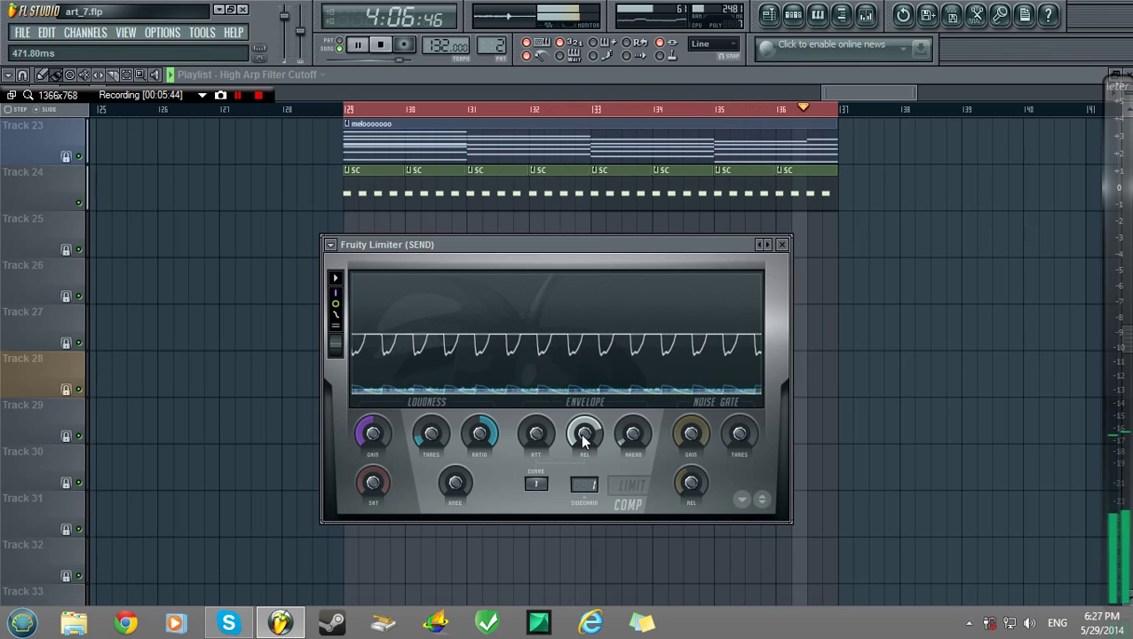
pyautogui.press('space')
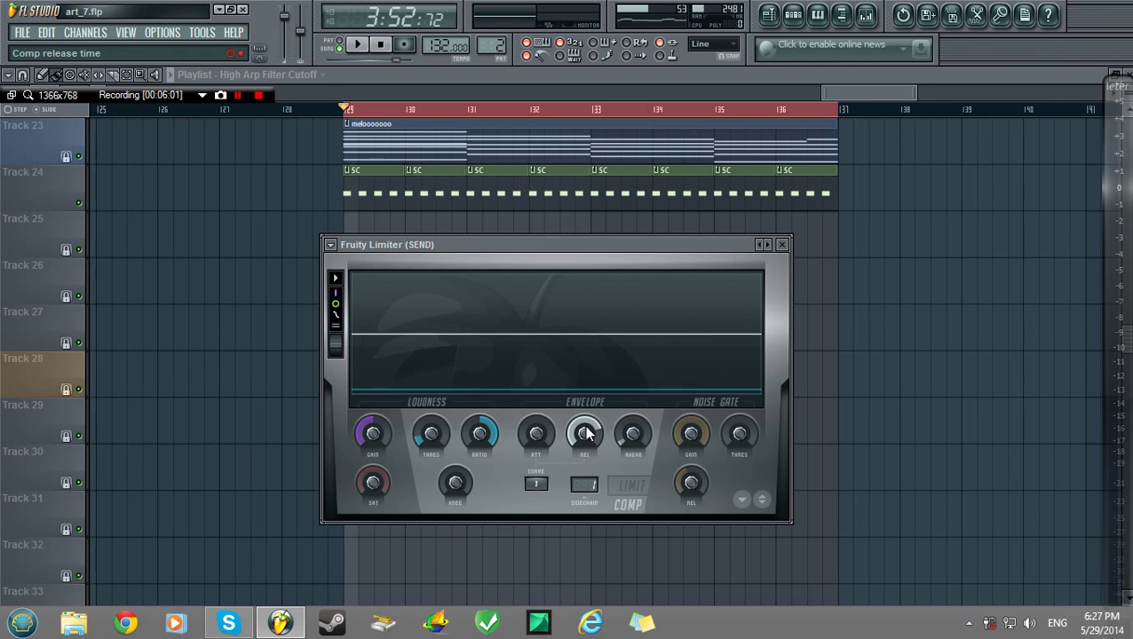
pyautogui.press('space')
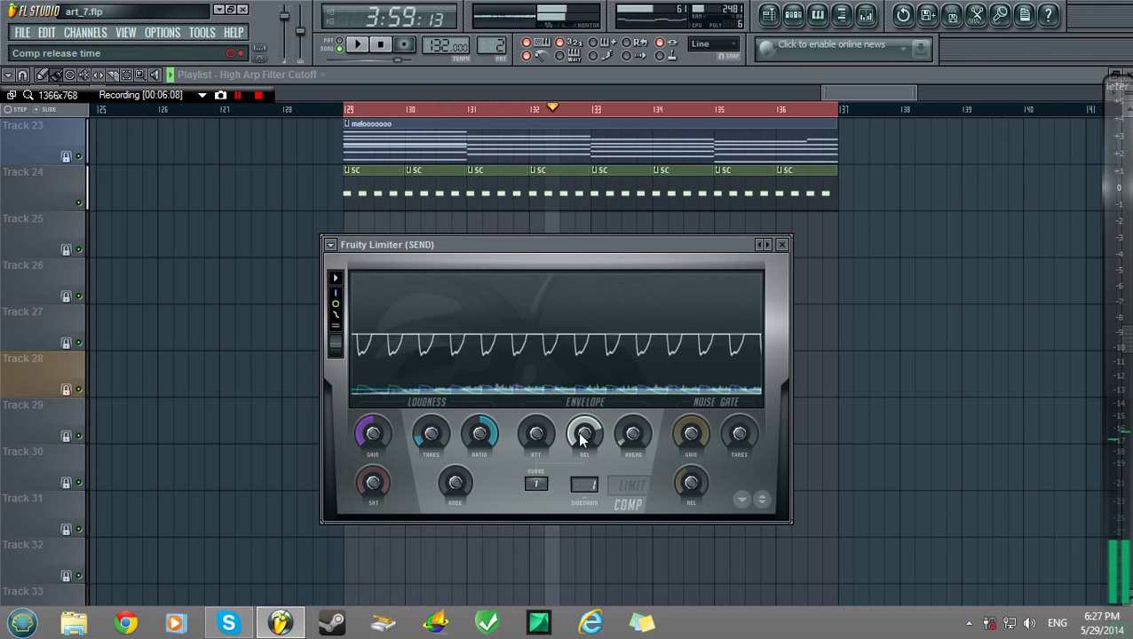
pyautogui.press('space')
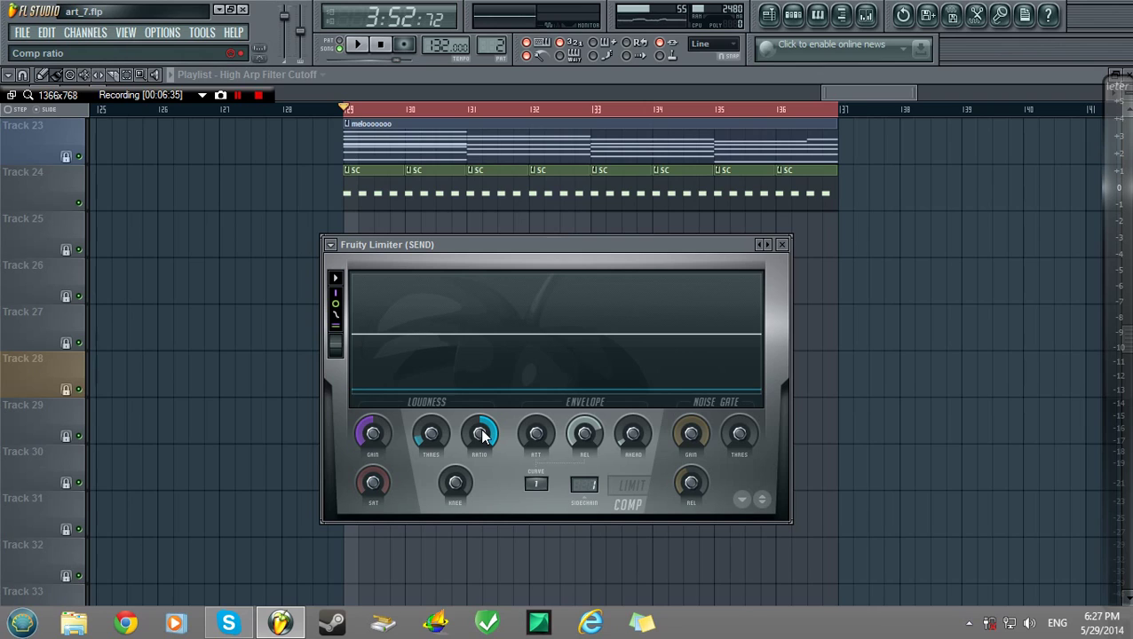
# - Set the compressor ratio to 5.0:1 during playback, then stop and close the Fruity Limiter
pyautogui.press('space')
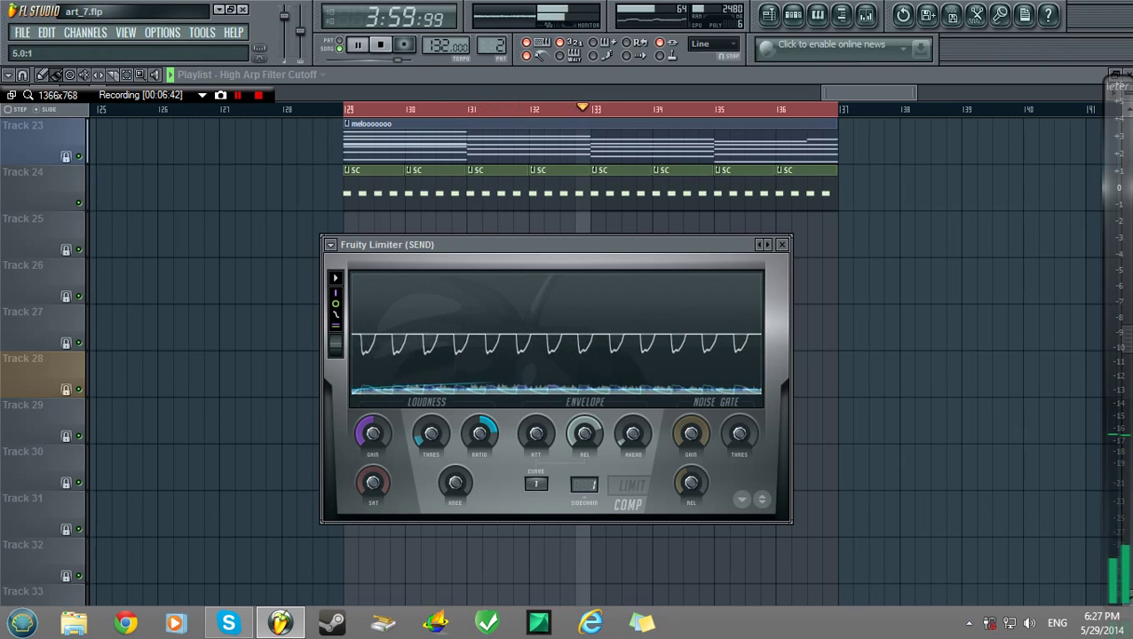
pyautogui.moveTo(481, 433); pyautogui.dragTo(484, 435)
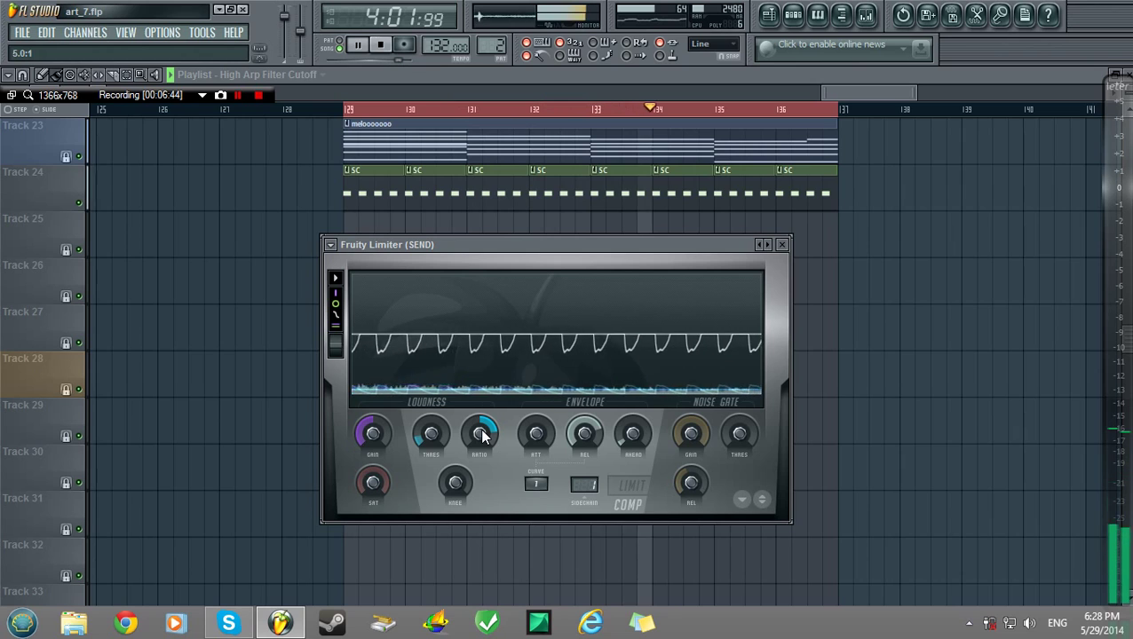
pyautogui.press('space')
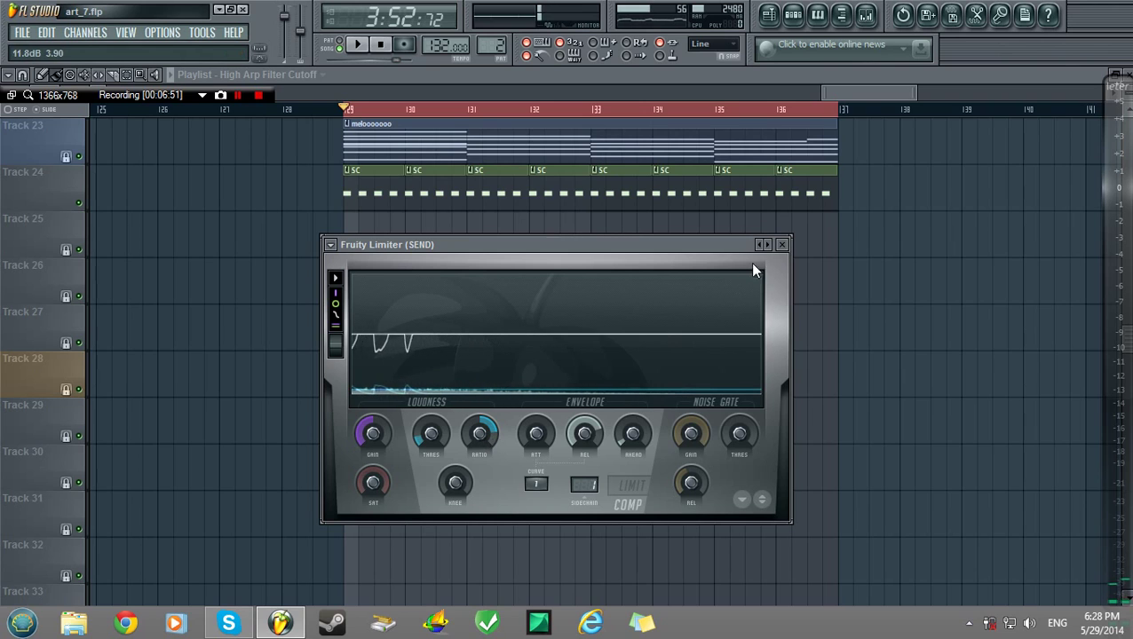
pyautogui.click(781, 246)
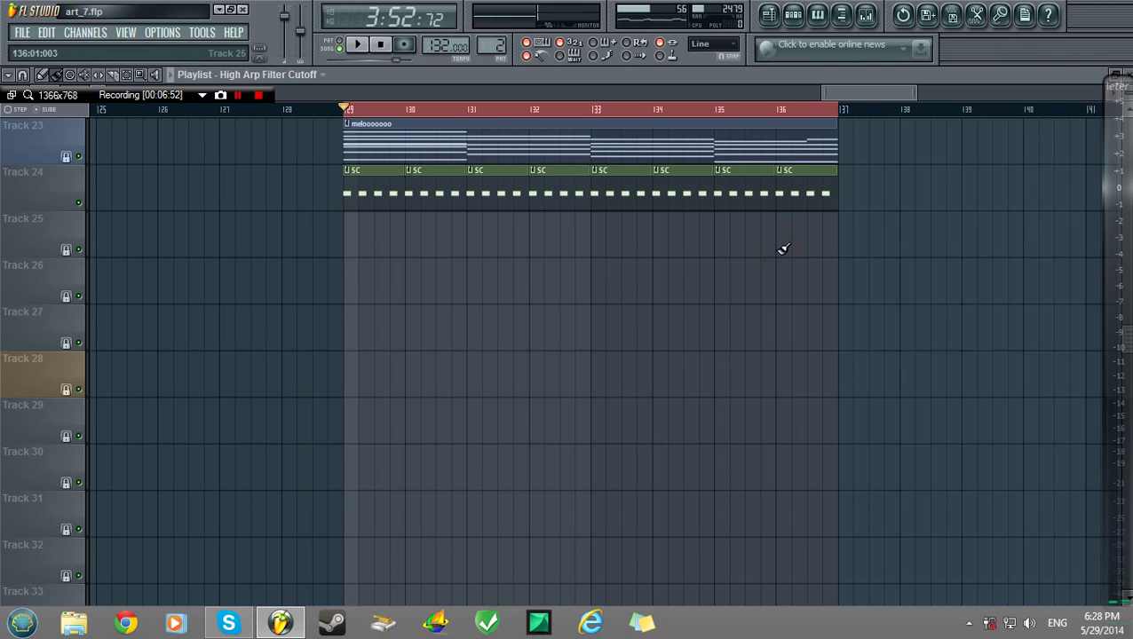
# - Reopen the mixer and re-enable the Saw Pad track's send to Master
pyautogui.click(866, 14)
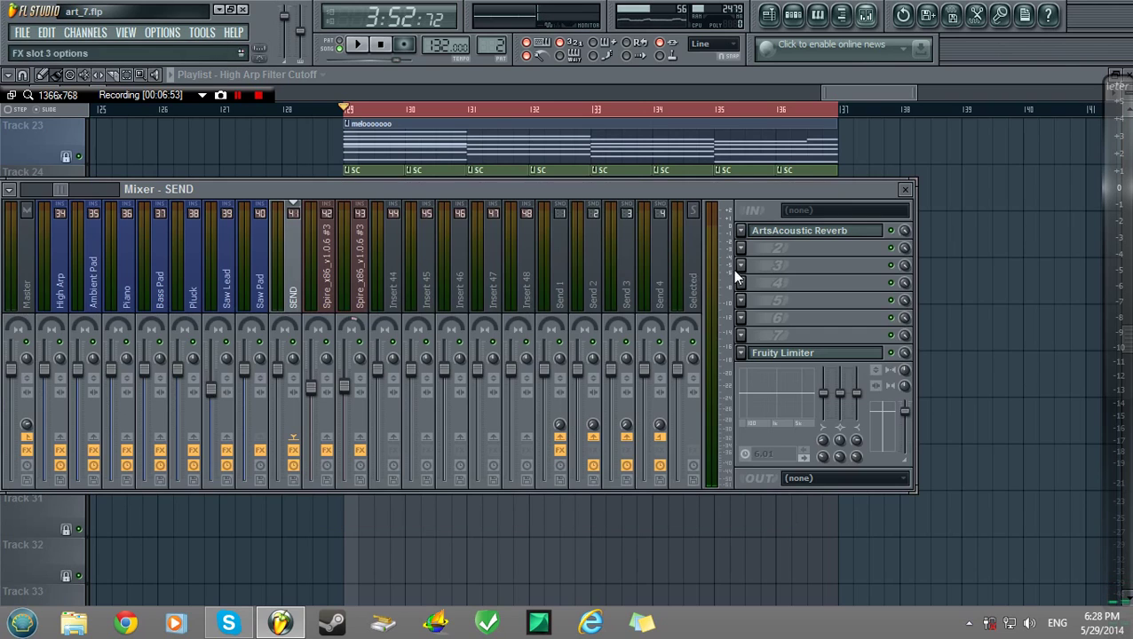
pyautogui.click(255, 281)
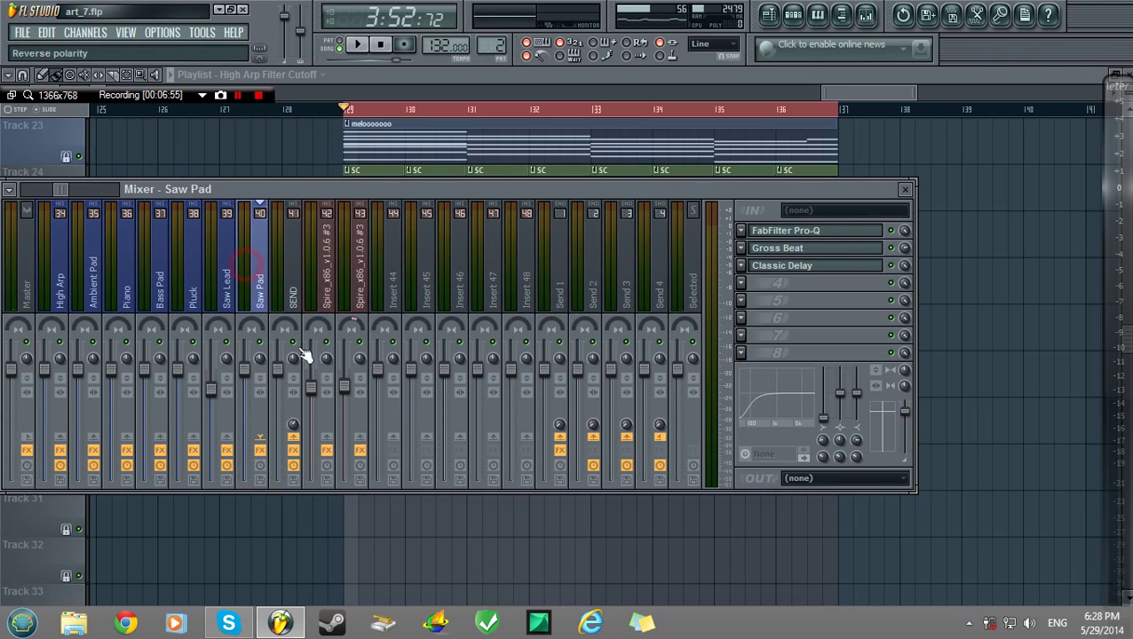
pyautogui.click(28, 440)
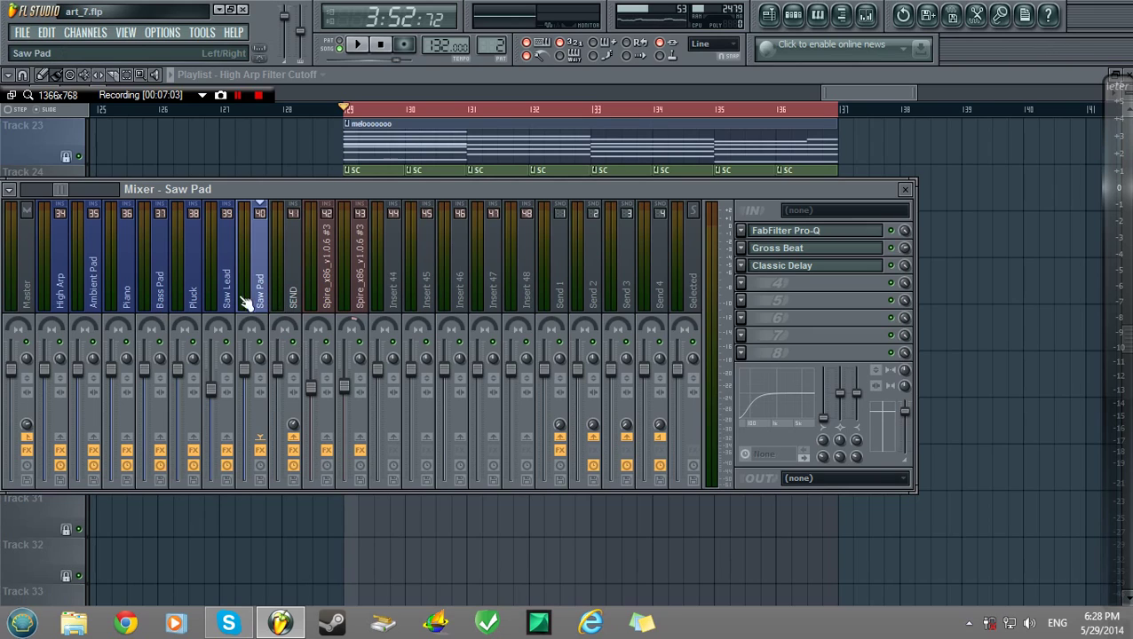
# - Compare playback with the SEND track's Fruity Limiter disabled and enabled, leave it enabled, stop playback, and close the mixer
pyautogui.click(288, 279)
pyautogui.click(891, 355)
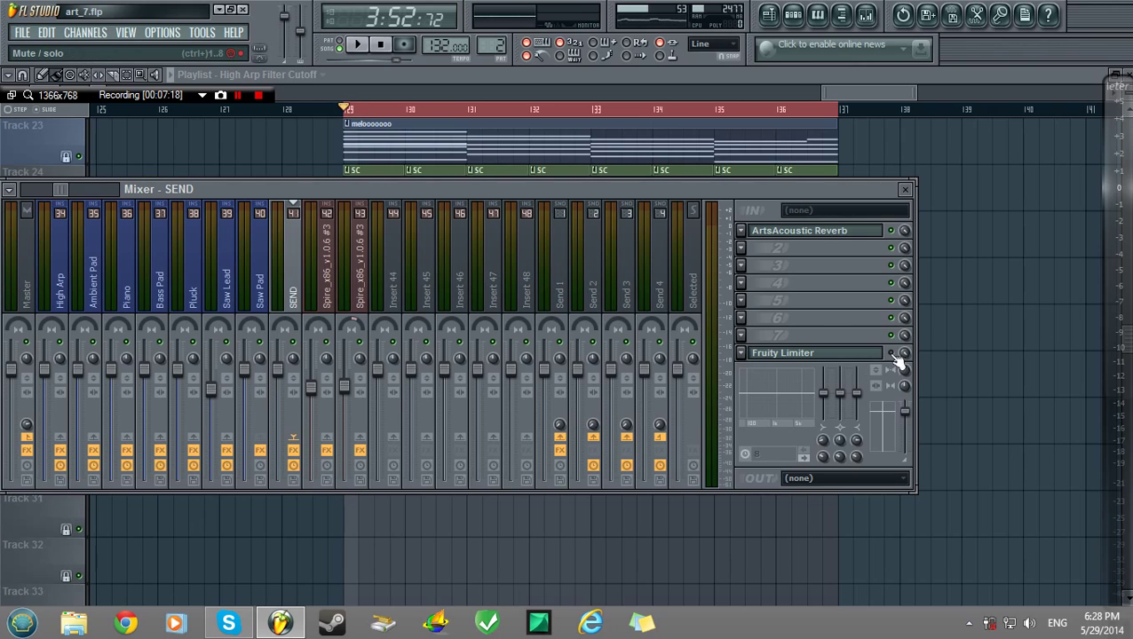
pyautogui.click(891, 354)
pyautogui.press('space')
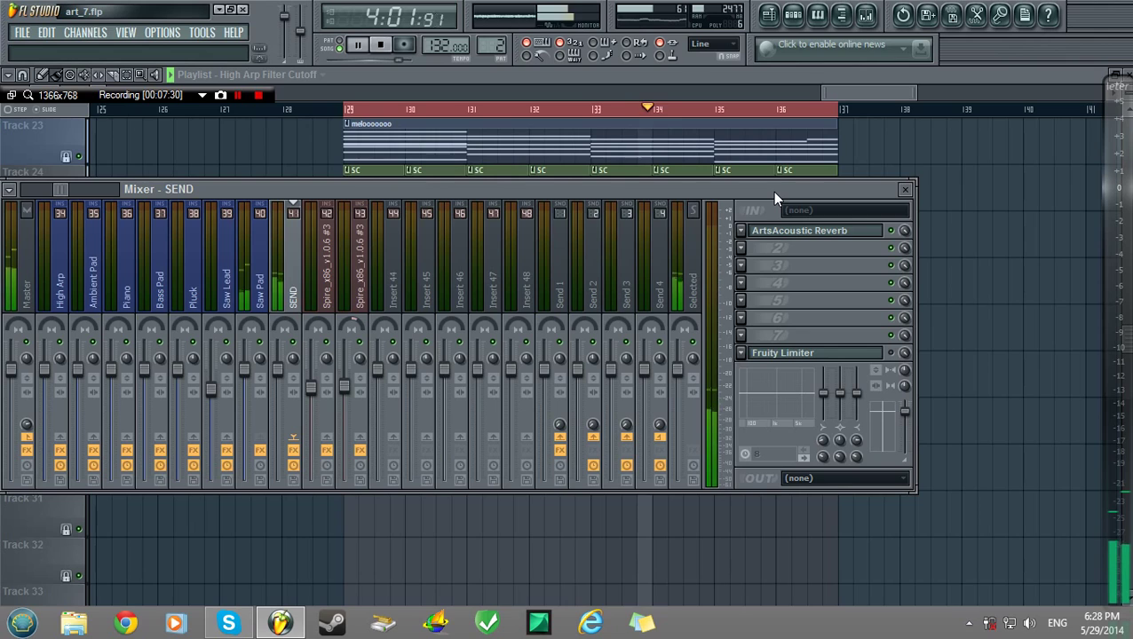
pyautogui.click(897, 357)
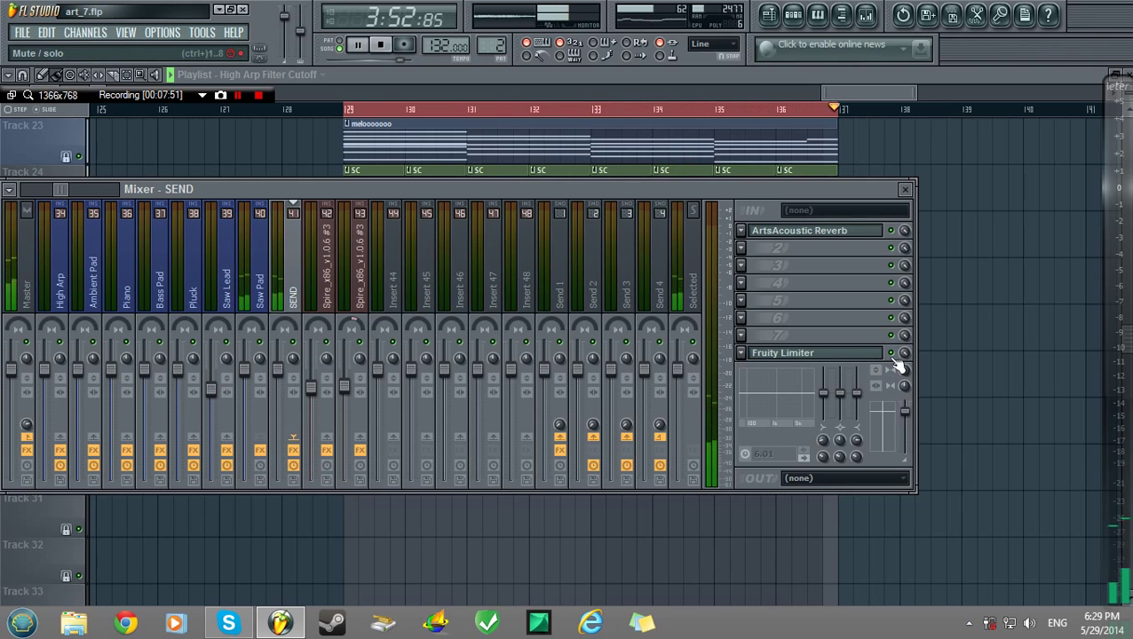
pyautogui.click(890, 354)
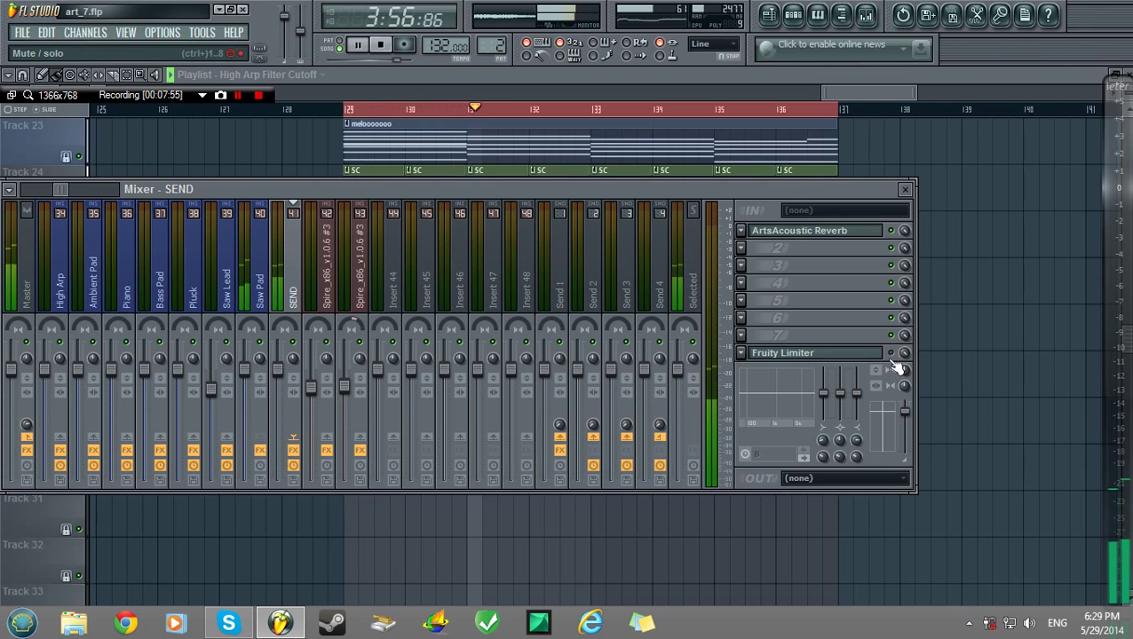
pyautogui.click(890, 355)
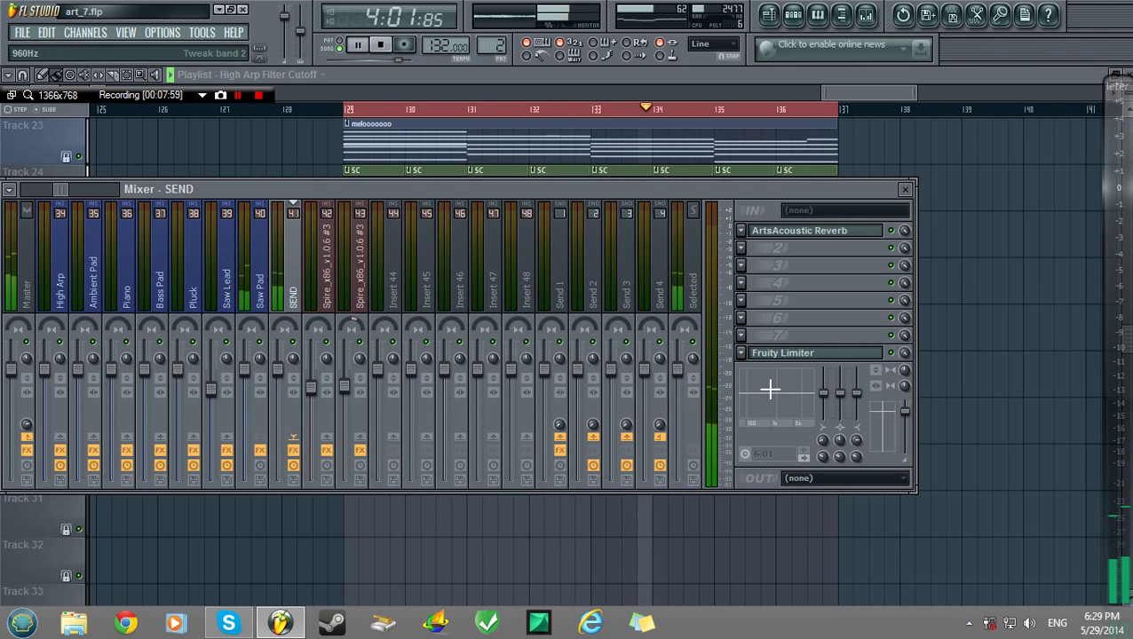
pyautogui.press('space')
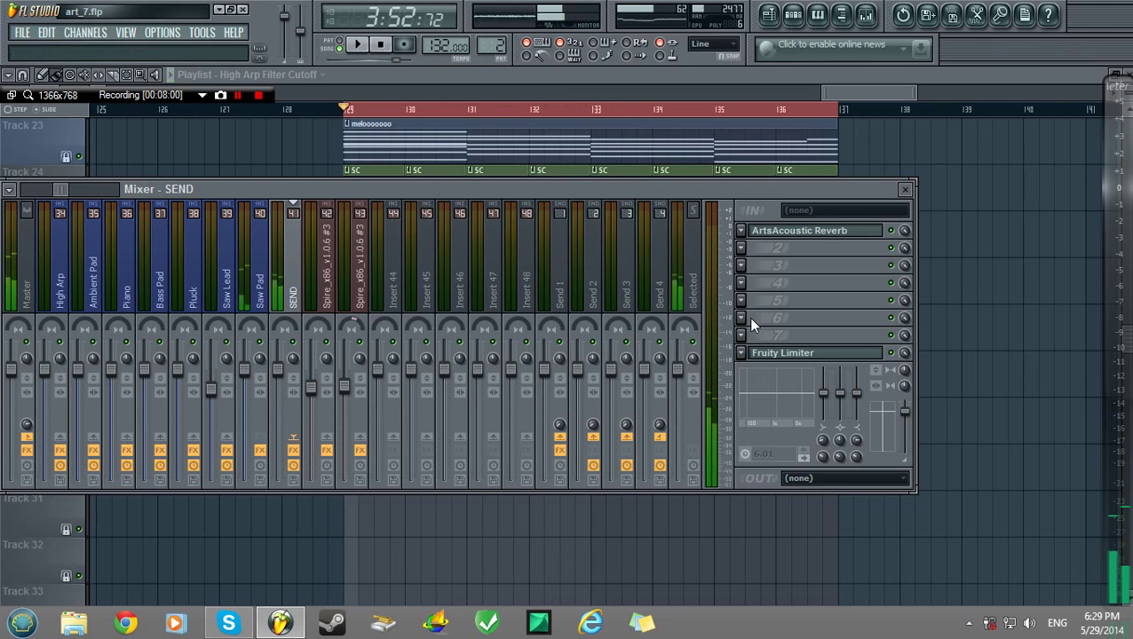
pyautogui.press('F9')
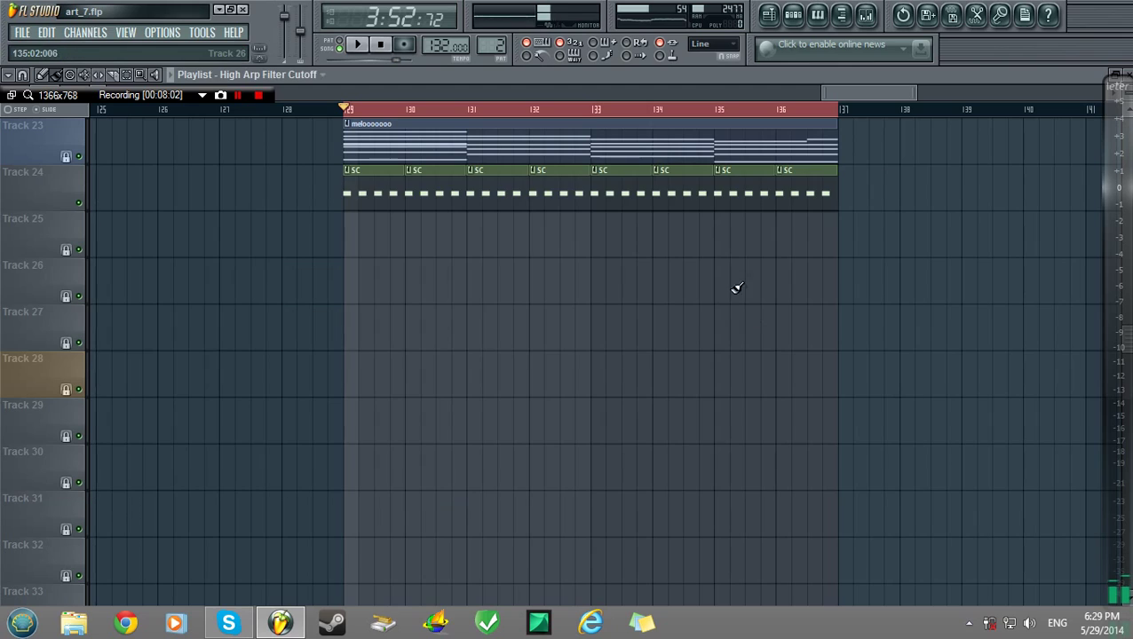